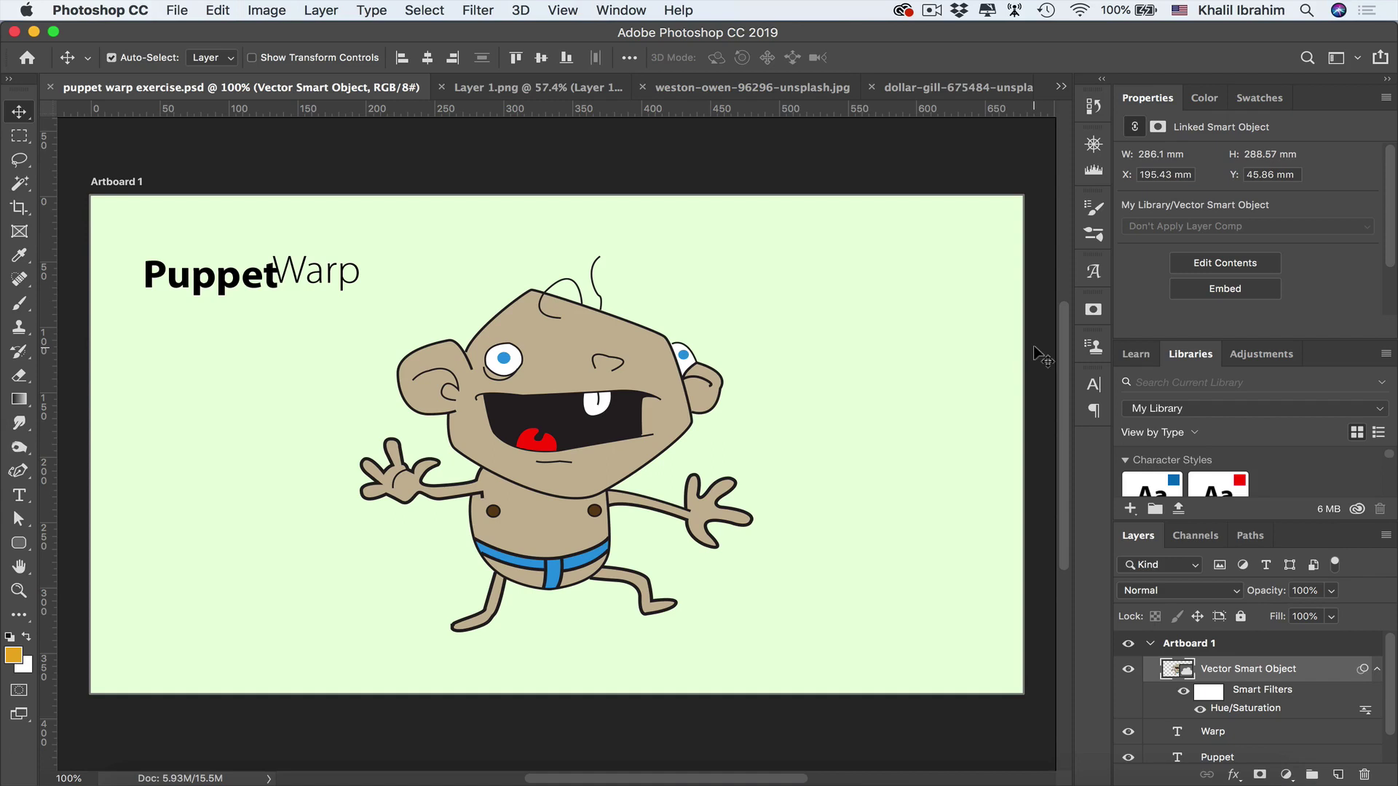
- Start Puppet Warp on the Vector Smart Object and pin both hands, both shoulders and the belly of the cartoon character
{"action": "left_click", "coordinate": [217, 10]}
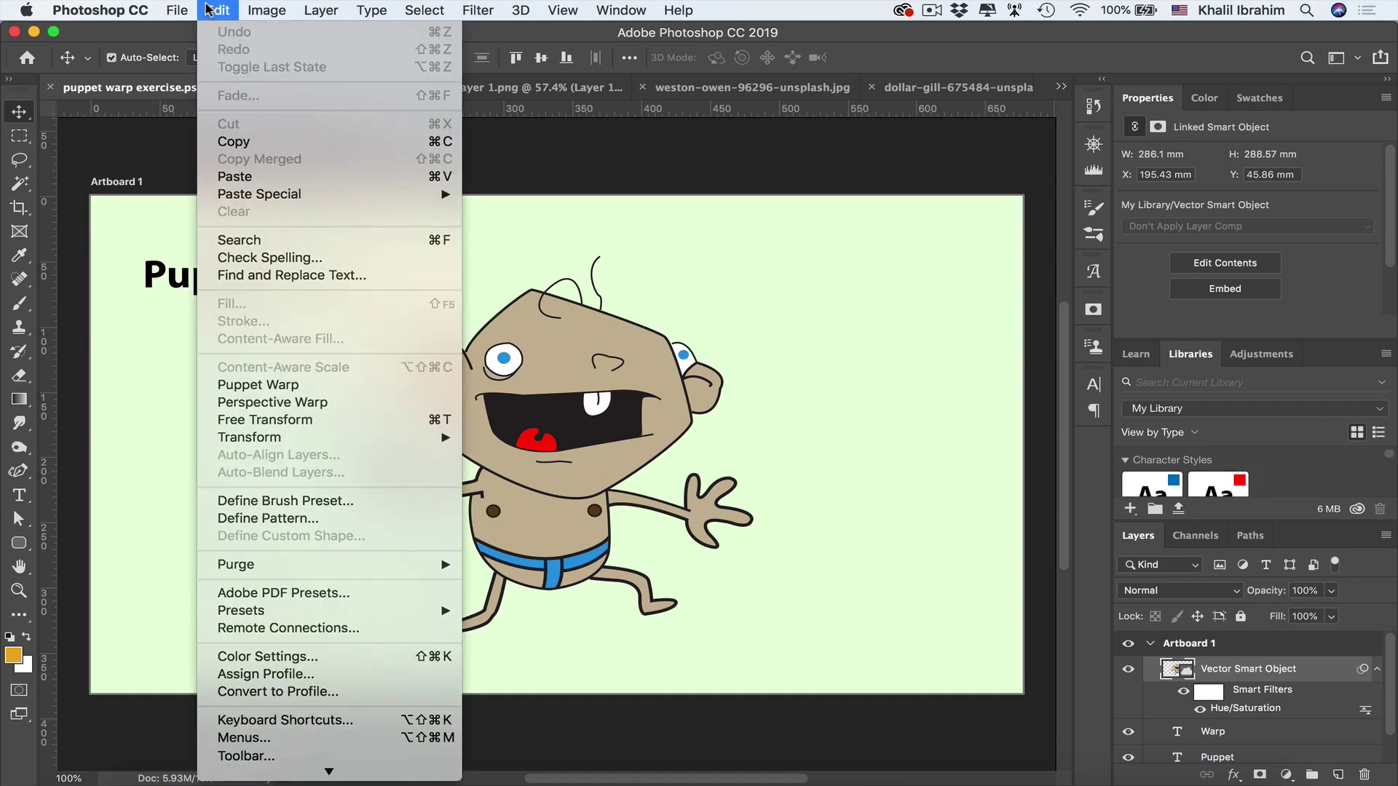
{"action": "left_click", "coordinate": [263, 385]}
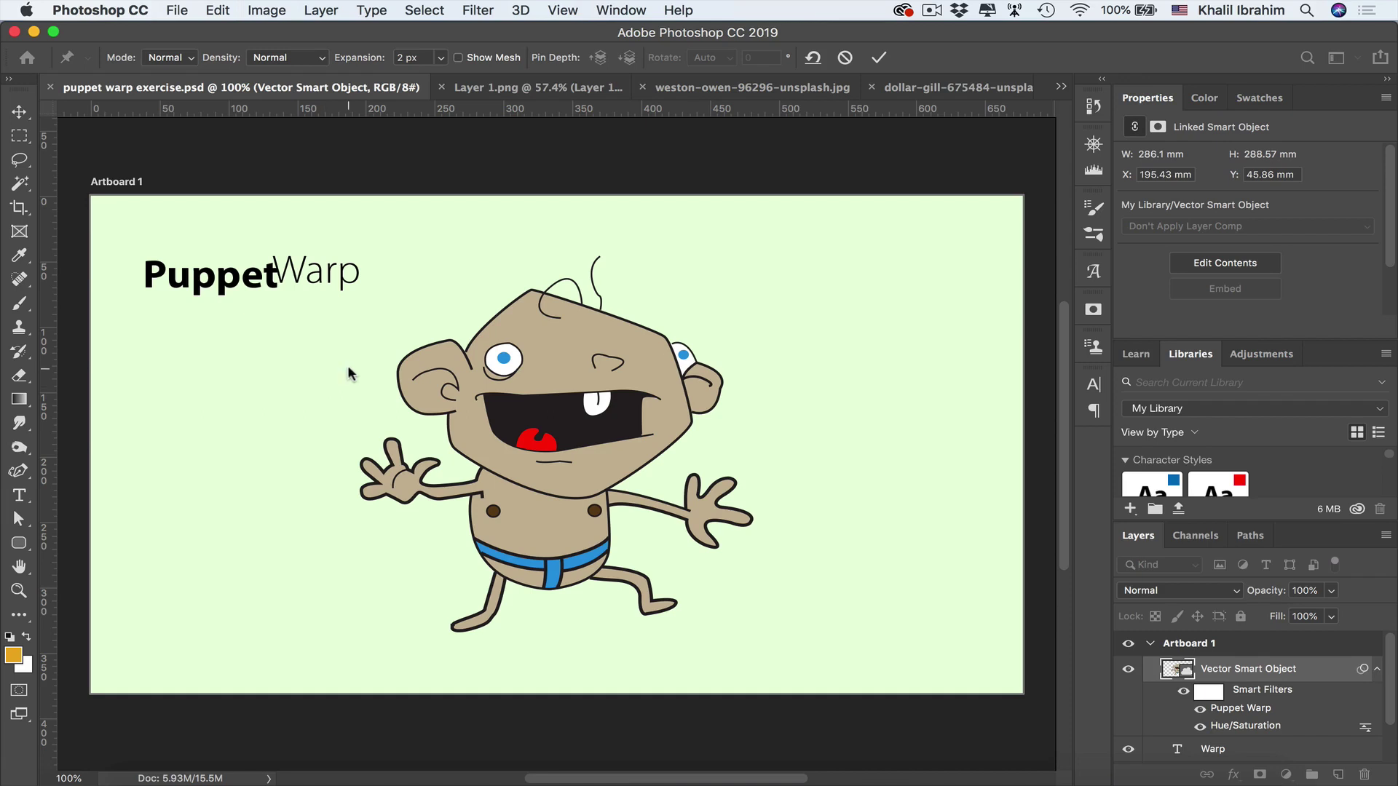
{"action": "left_click", "coordinate": [403, 488]}
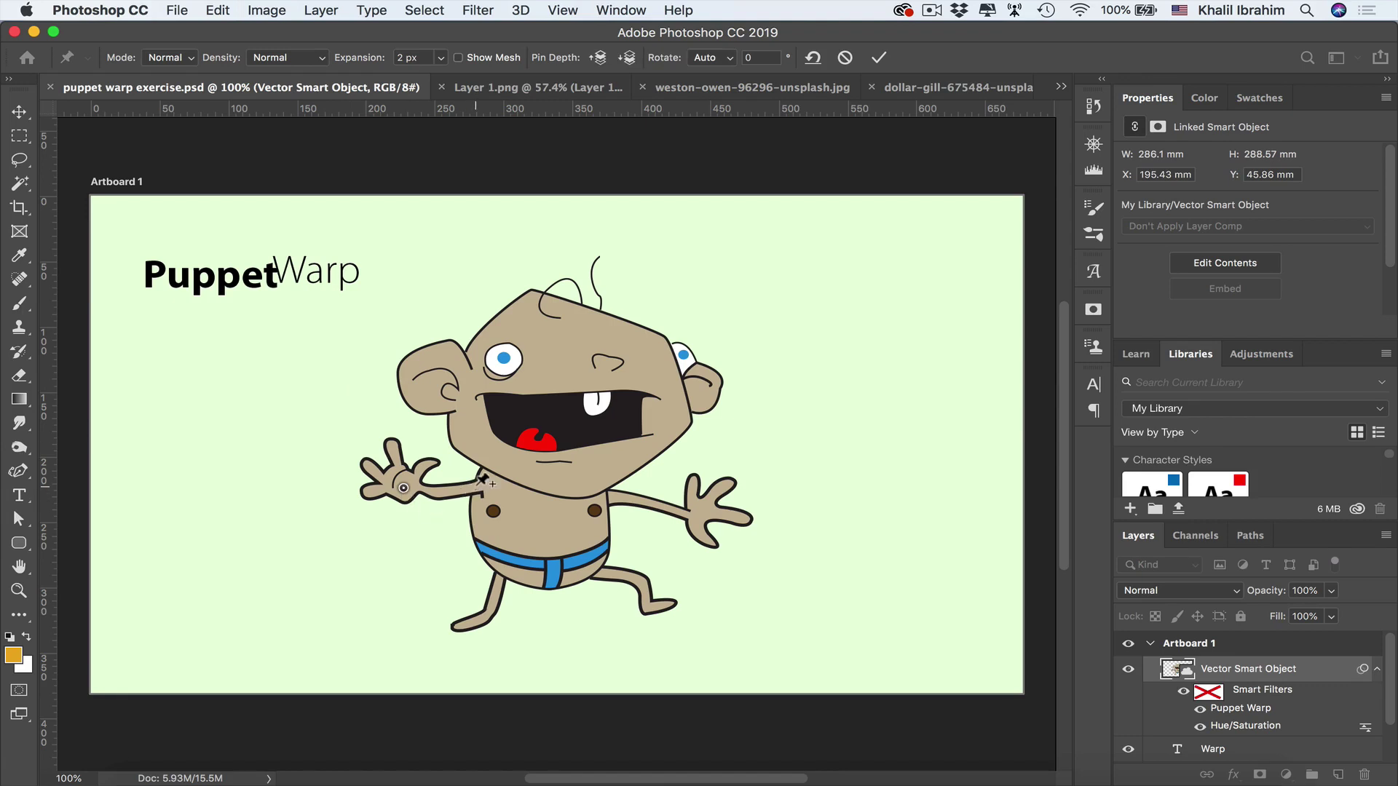
{"action": "left_click", "coordinate": [475, 485]}
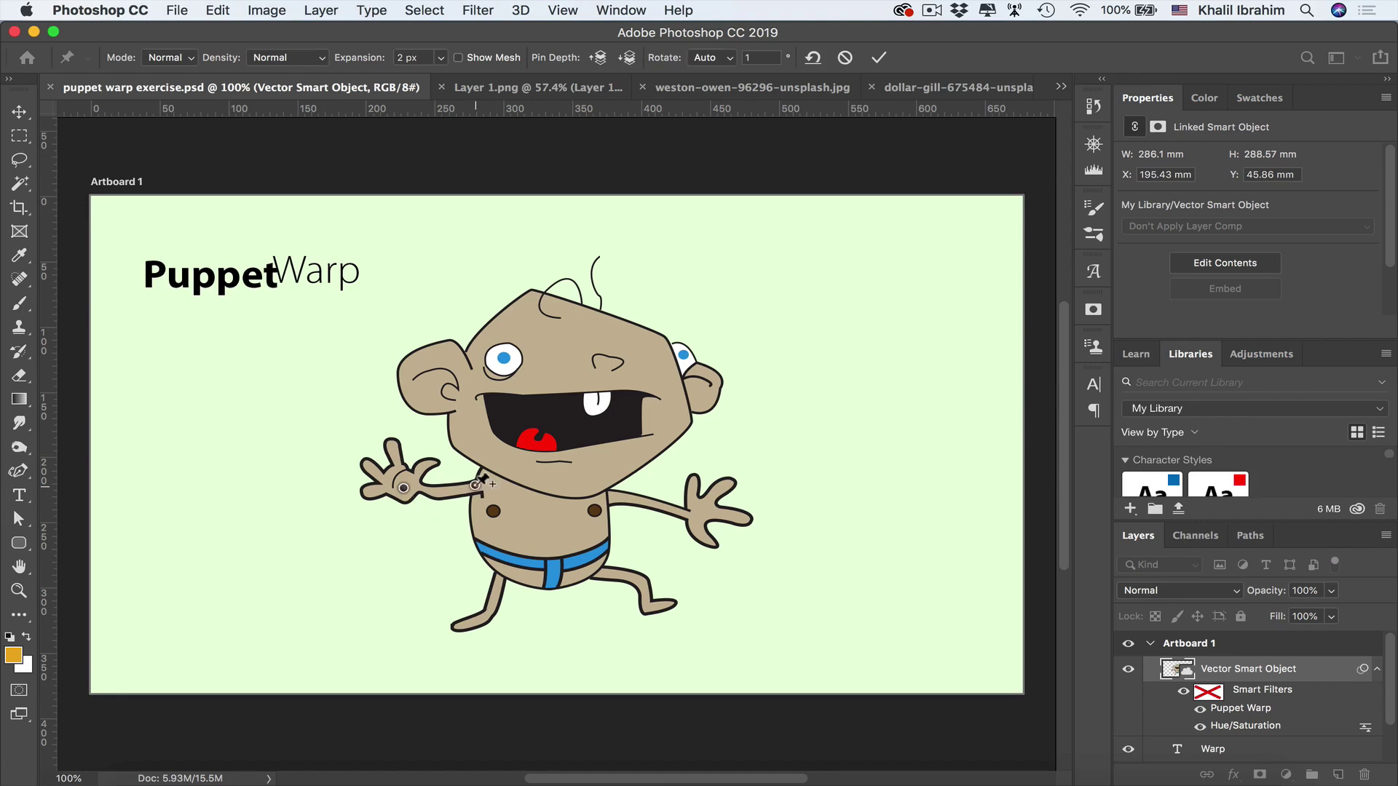
{"action": "left_click", "coordinate": [545, 530]}
{"action": "left_click", "coordinate": [614, 497]}
{"action": "left_click", "coordinate": [700, 507]}
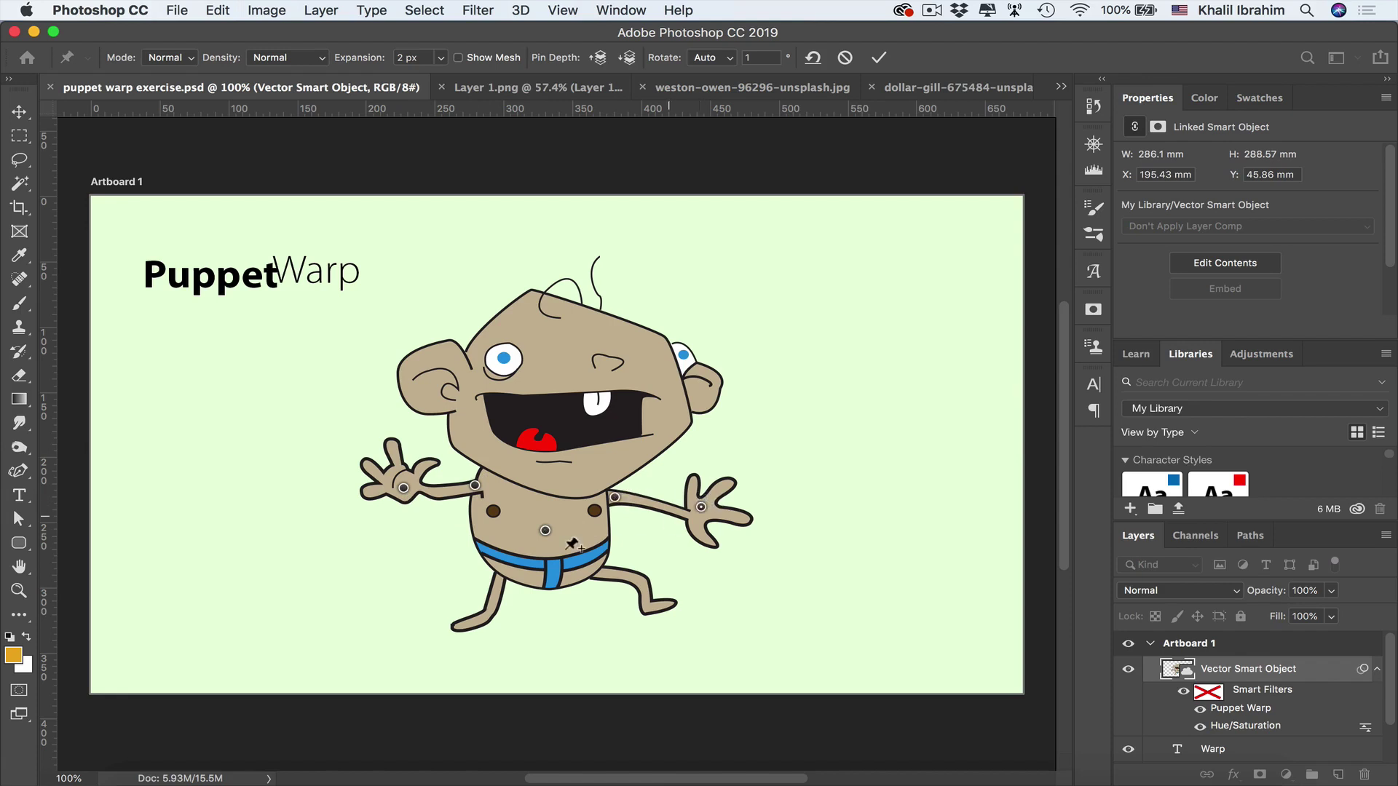
- Add warp pins to the hips, knees and feet of both legs and one on the chin
{"action": "left_click", "coordinate": [496, 583]}
{"action": "left_click", "coordinate": [465, 628]}
{"action": "left_click", "coordinate": [614, 575]}
{"action": "left_click", "coordinate": [655, 607]}
{"action": "left_click", "coordinate": [641, 579]}
{"action": "left_click", "coordinate": [492, 610]}
{"action": "left_click", "coordinate": [575, 455]}
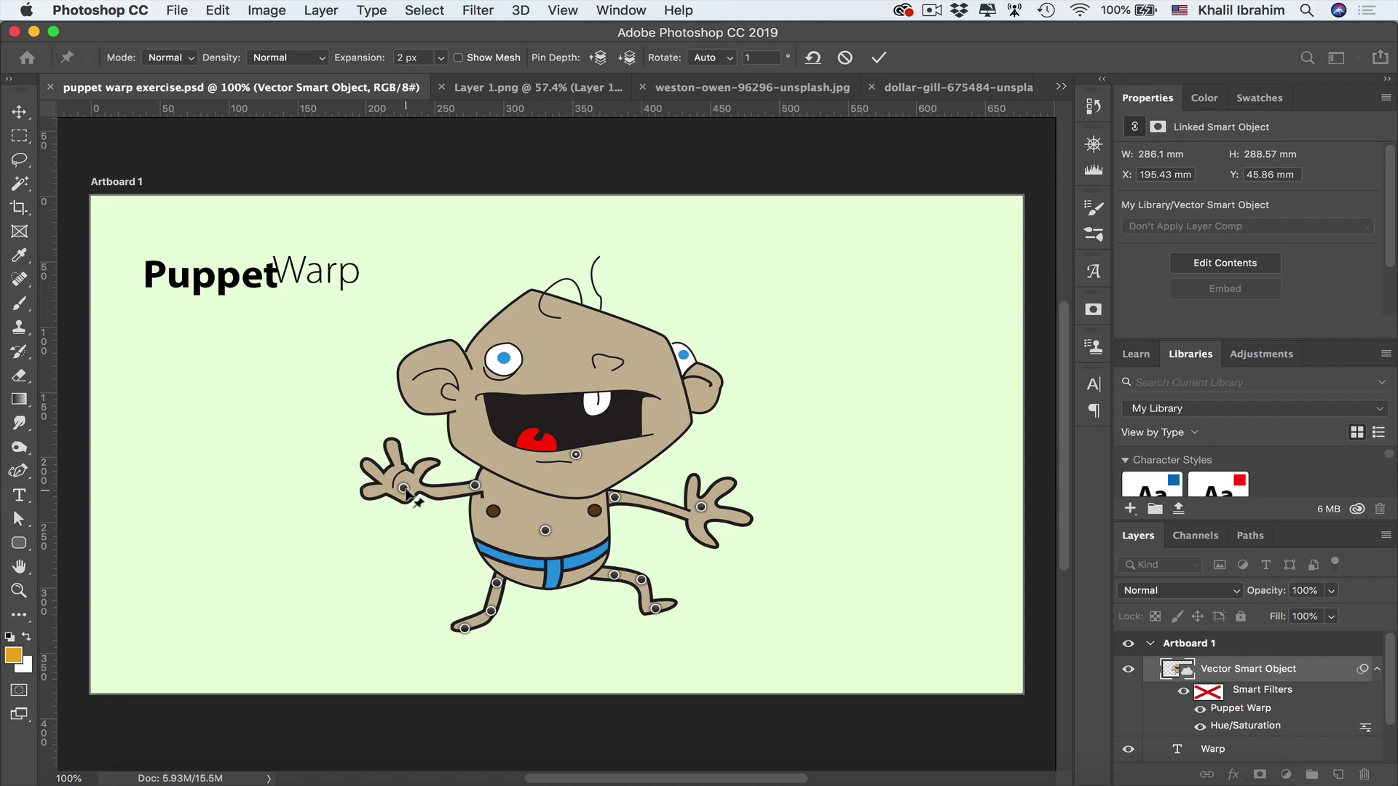
- Move the left hand's pin slightly outward from the body and fix its rotation at 7°
{"action": "mouse_move", "coordinate": [403, 487]}
{"action": "left_mouse_down"}
{"action": "mouse_move", "coordinate": [361, 542]}
{"action": "mouse_move", "coordinate": [335, 499]}
{"action": "mouse_move", "coordinate": [375, 493]}
{"action": "mouse_move", "coordinate": [359, 466]}
{"action": "mouse_move", "coordinate": [391, 485]}
{"action": "left_mouse_up"}
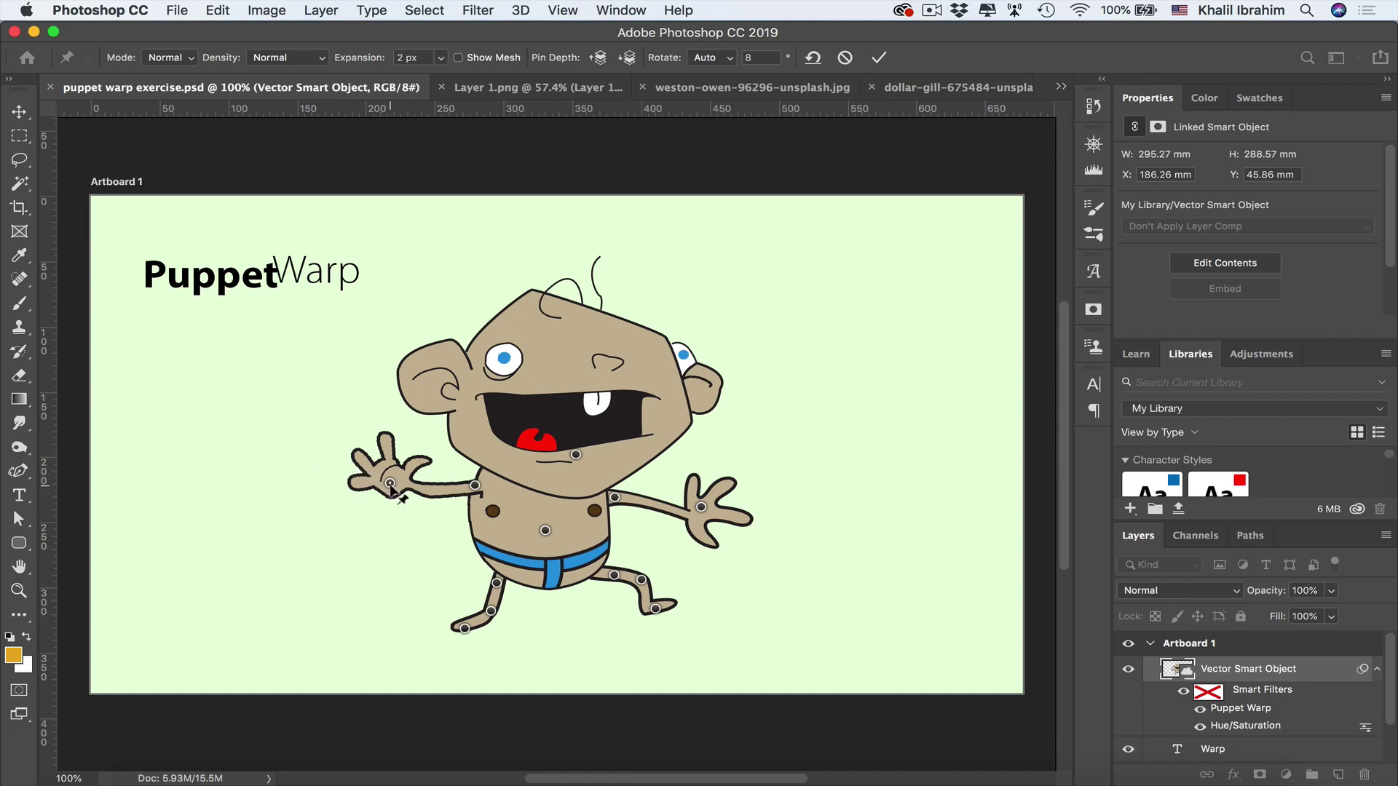
{"action": "key", "text": "alt"}
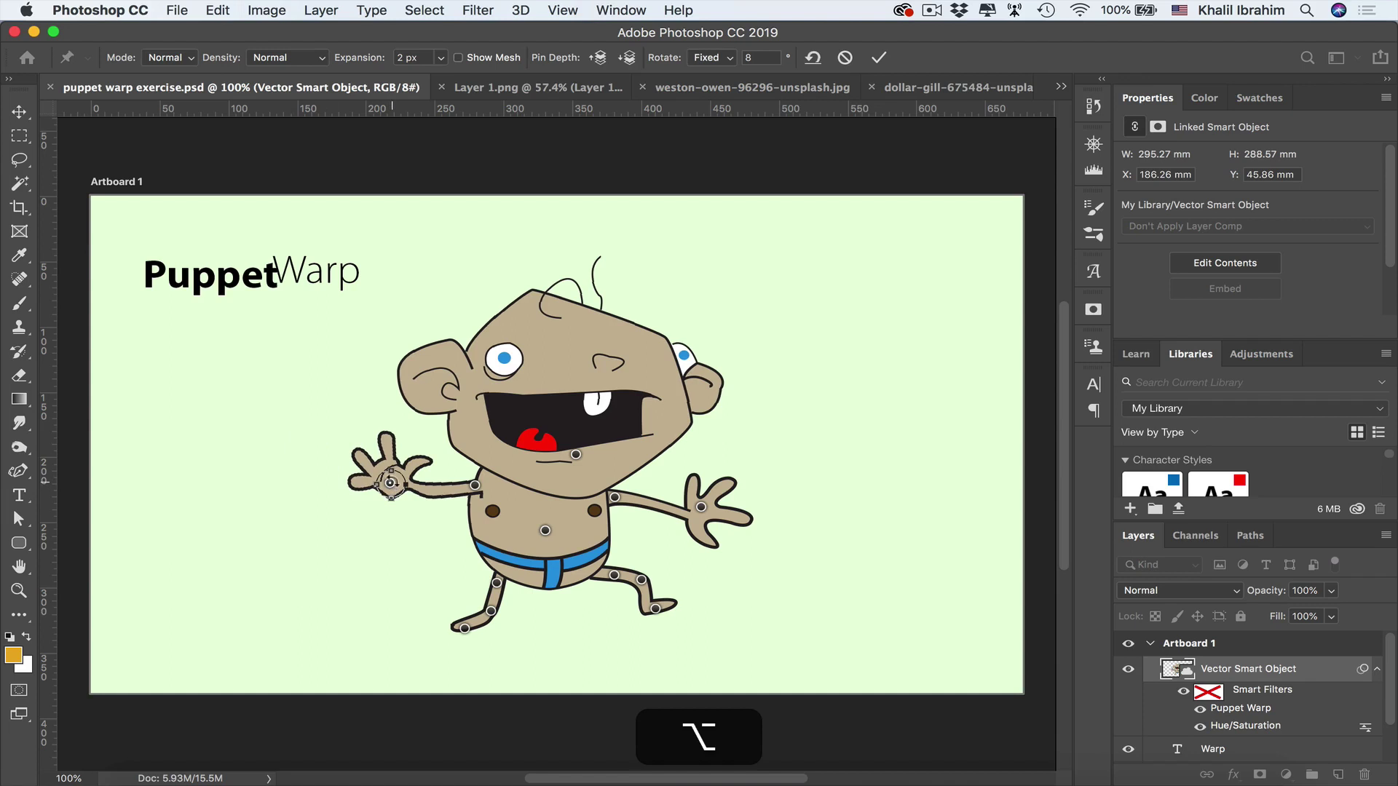
{"action": "mouse_move", "coordinate": [404, 473]}
{"action": "left_mouse_down"}
{"action": "mouse_move", "coordinate": [414, 483]}
{"action": "mouse_move", "coordinate": [416, 464]}
{"action": "left_mouse_up"}
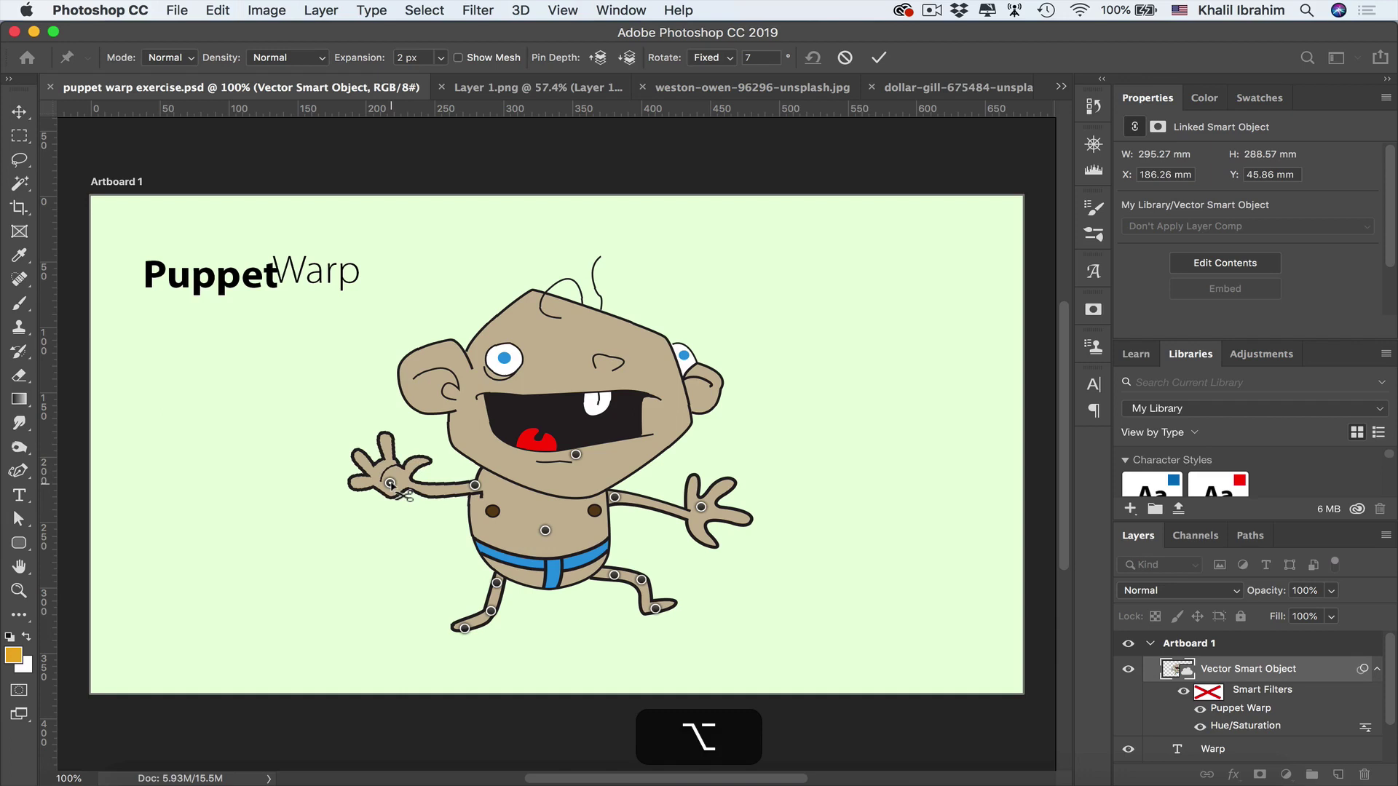
- Remove the warp pin on the left hand and undo the removal
{"action": "left_click", "coordinate": [391, 484], "text": "alt"}
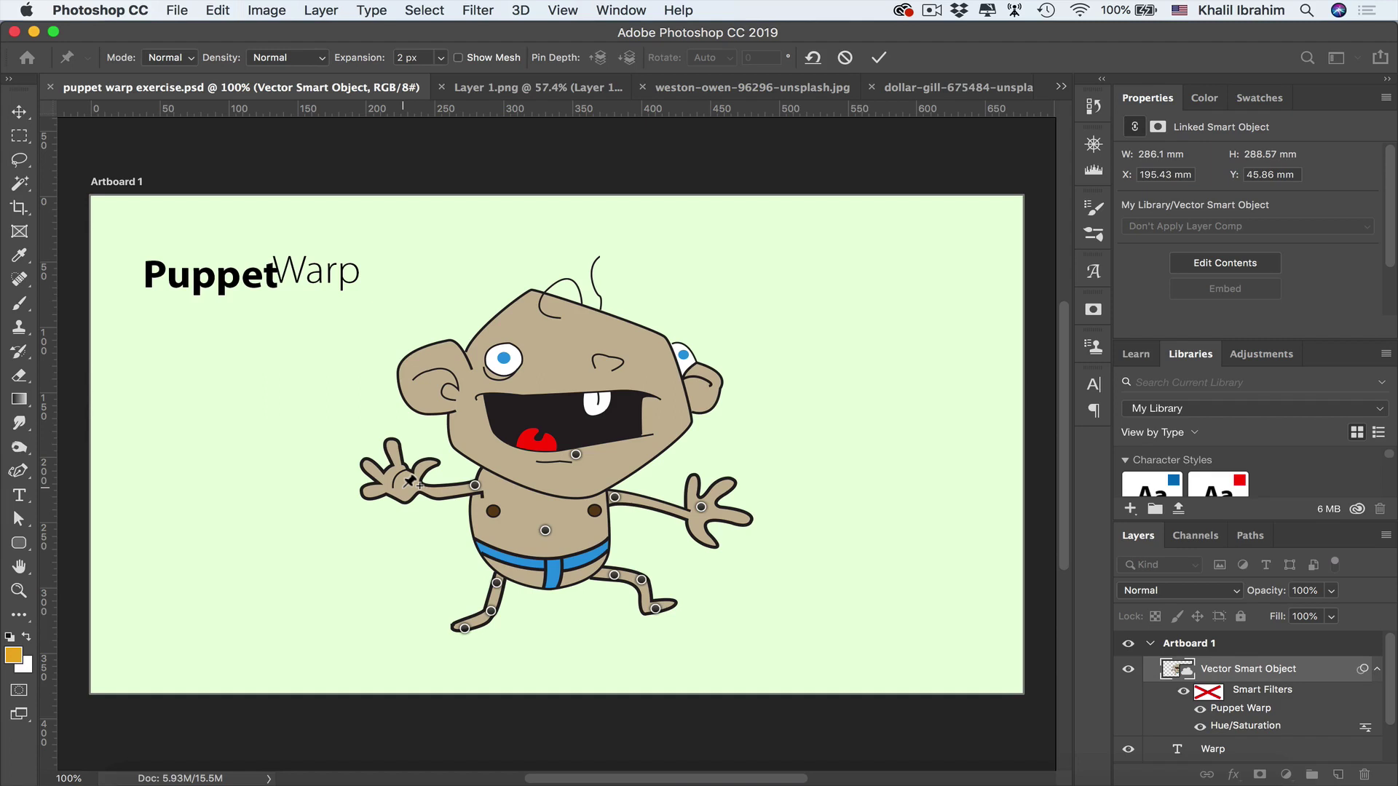
{"action": "key", "text": "super"}
{"action": "key", "text": "super+z"}
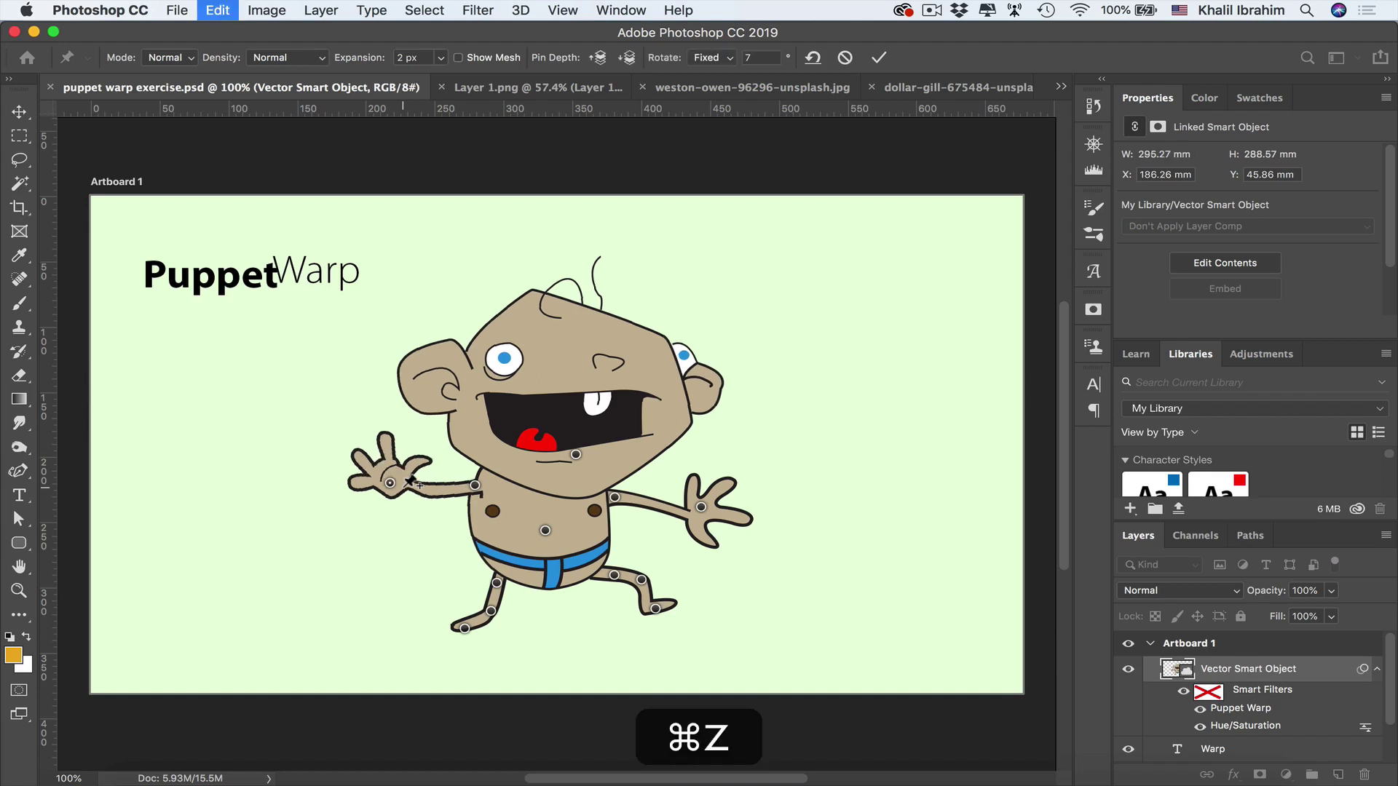
- Rotate the left hand to 56° around its pin and pull a new forearm pin down to bend the elbow
{"action": "key", "text": "alt"}
{"action": "left_click_drag", "start_coordinate": [396, 498], "coordinate": [402, 503]}
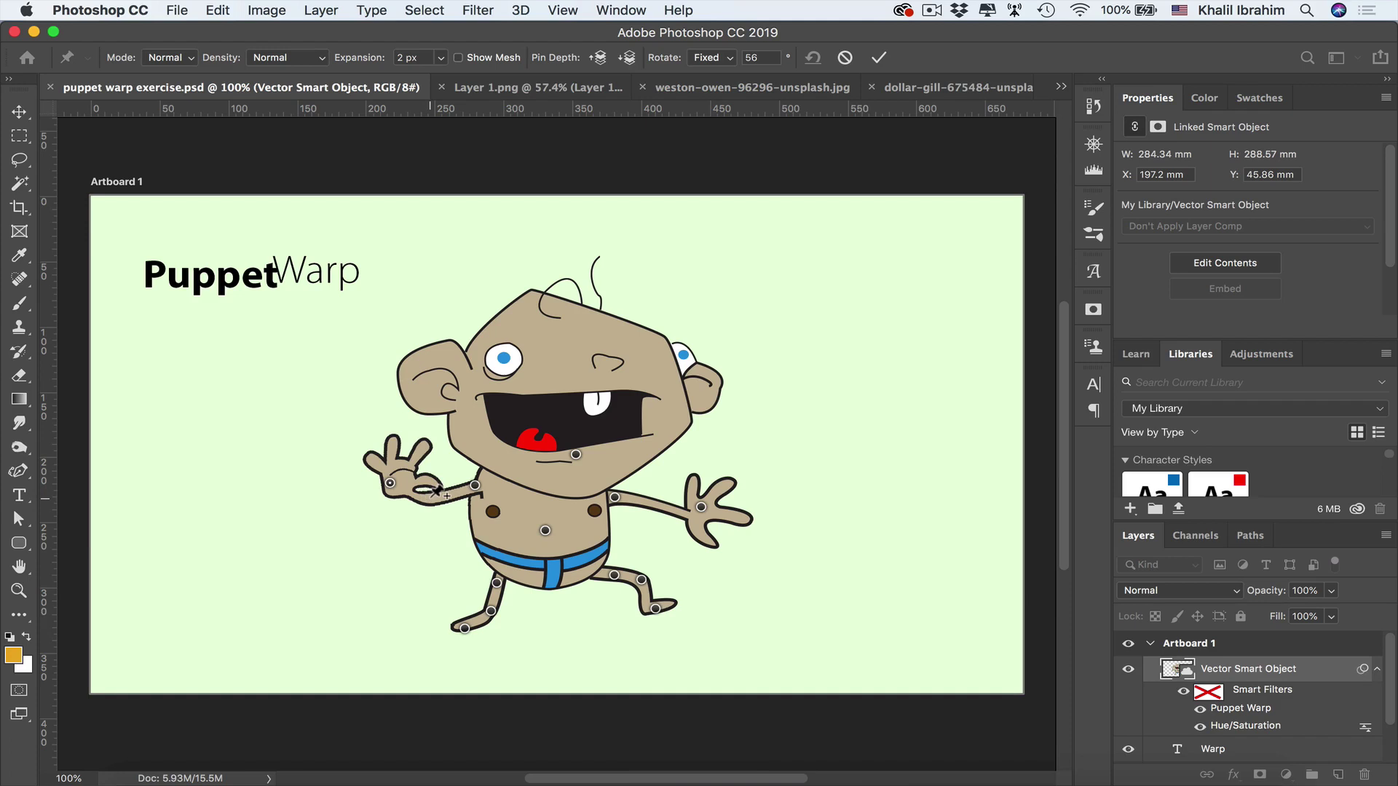
{"action": "left_click_drag", "start_coordinate": [435, 492], "coordinate": [430, 516]}
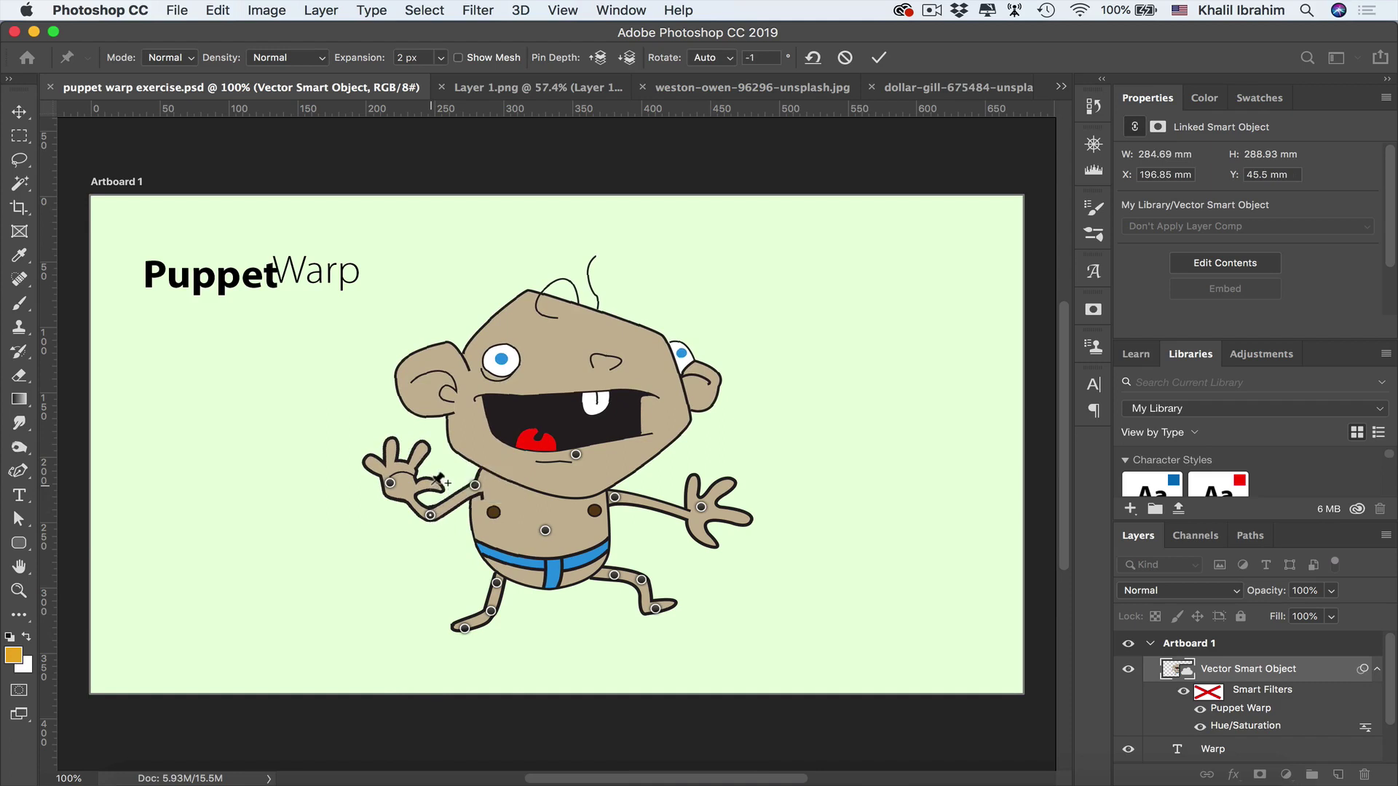
- Pin the thumb and the three fingers of the left hand and curl the thumb inward
{"action": "left_click", "coordinate": [430, 485]}
{"action": "left_click", "coordinate": [417, 455]}
{"action": "left_click", "coordinate": [391, 451]}
{"action": "left_click_drag", "start_coordinate": [425, 485], "coordinate": [372, 473]}
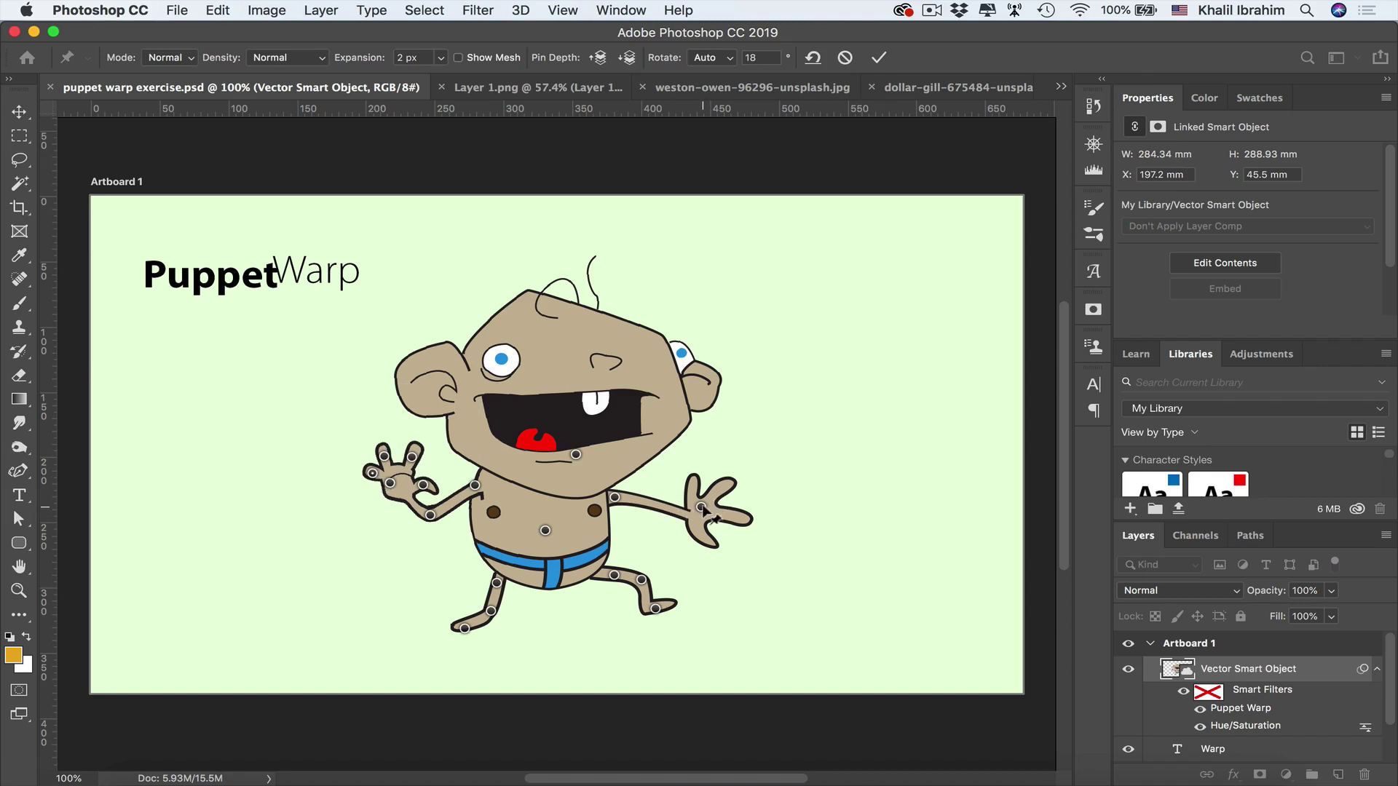
- Move the right hand down toward the body with its rotation at 19°, and tilt the head 11° clockwise around the chin pin
{"action": "mouse_move", "coordinate": [716, 509]}
{"action": "left_mouse_down"}
{"action": "mouse_move", "coordinate": [681, 506]}
{"action": "mouse_move", "coordinate": [700, 516]}
{"action": "mouse_move", "coordinate": [681, 531]}
{"action": "mouse_move", "coordinate": [700, 514]}
{"action": "mouse_move", "coordinate": [688, 534]}
{"action": "mouse_move", "coordinate": [693, 523]}
{"action": "left_mouse_up"}
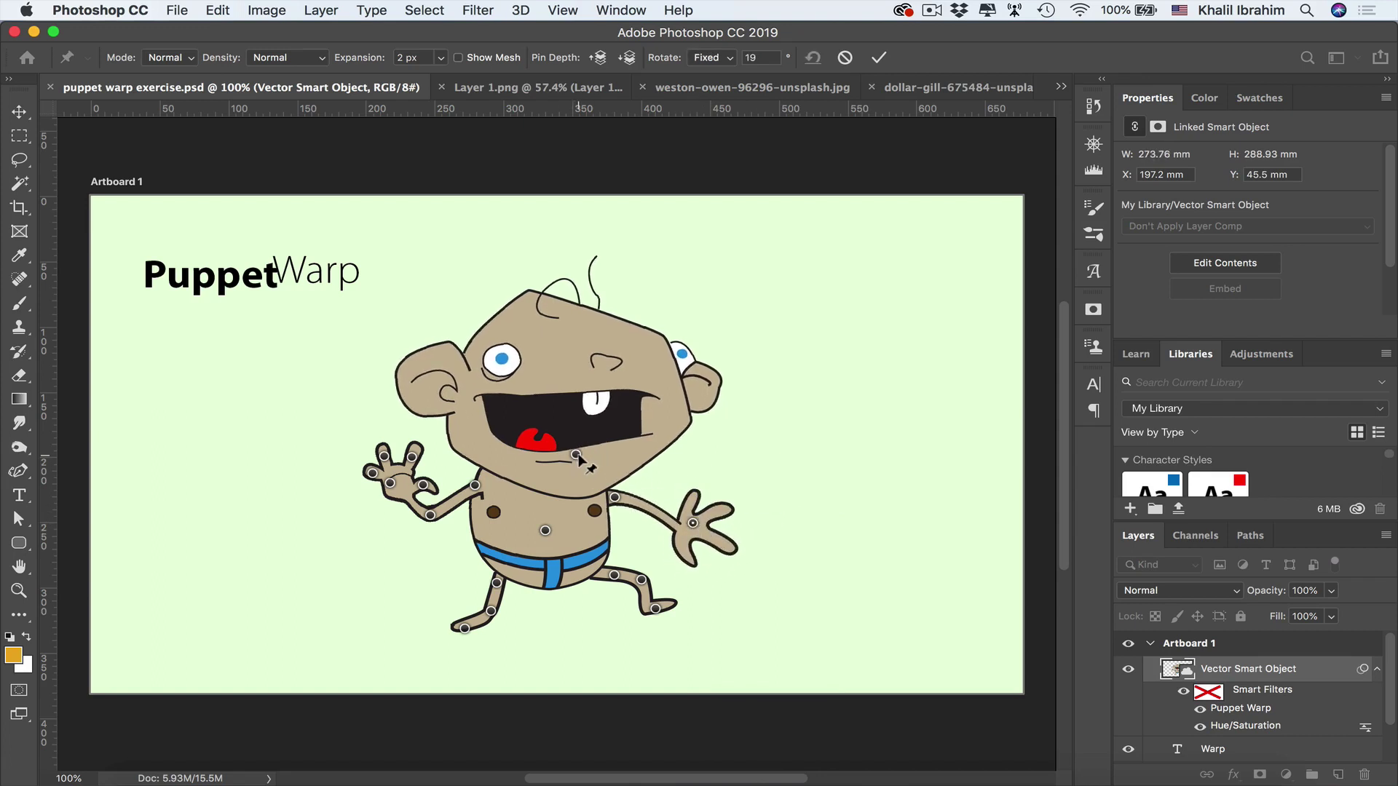
{"action": "left_click", "coordinate": [576, 455]}
{"action": "key", "text": "alt"}
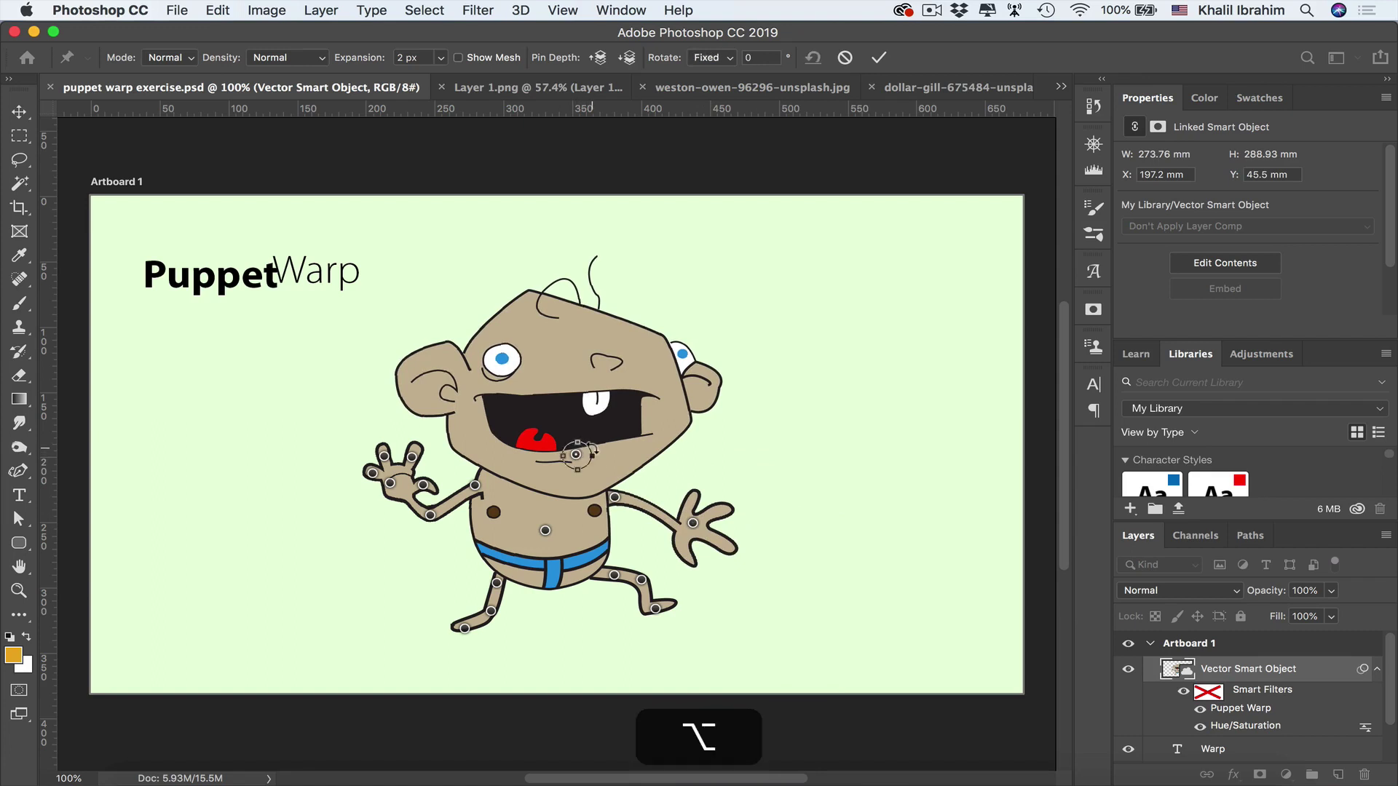
{"action": "left_click_drag", "start_coordinate": [592, 449], "coordinate": [610, 450]}
{"action": "left_click_drag", "start_coordinate": [610, 449], "coordinate": [609, 448]}
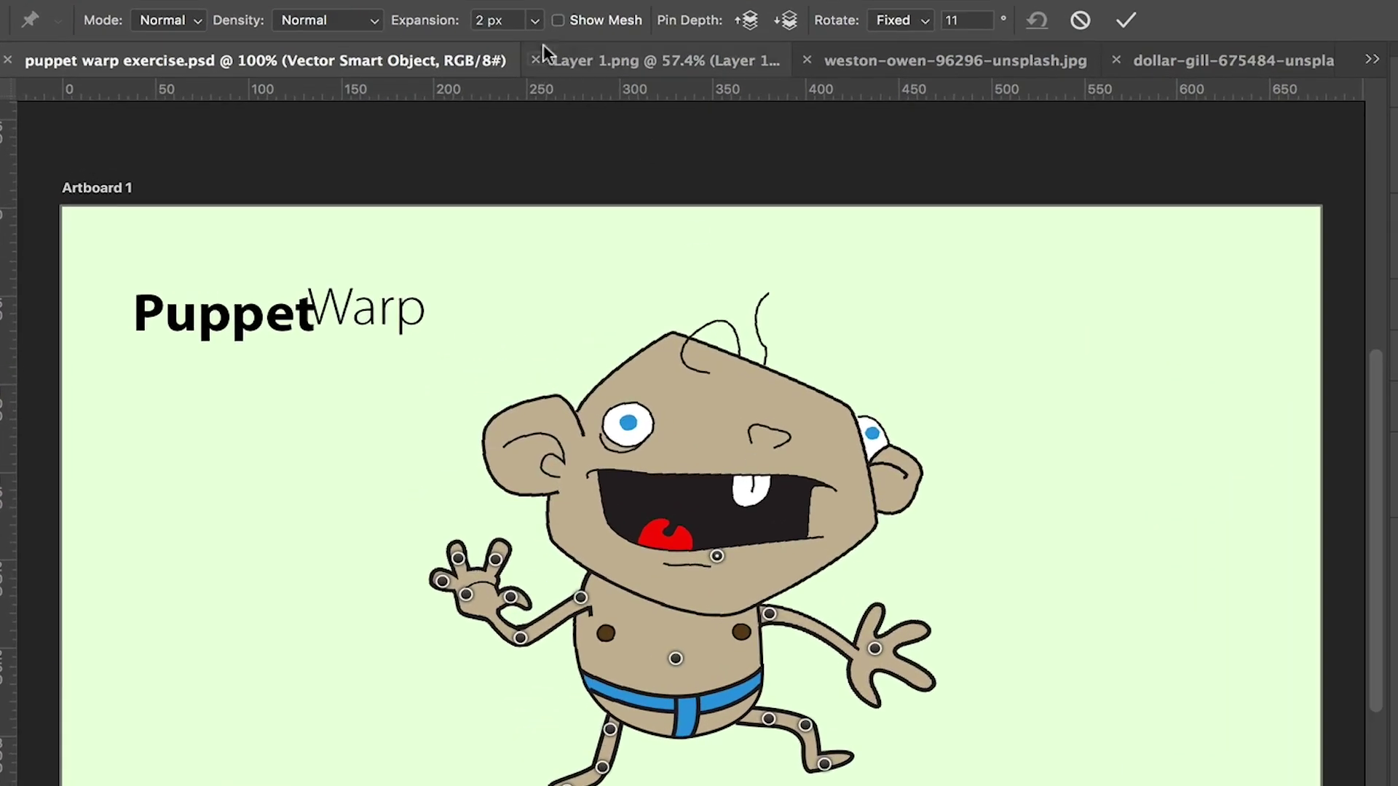
- Preview the warp mesh on the character, hide it again, and look through the Mode and Density options
{"action": "left_click", "coordinate": [558, 21]}
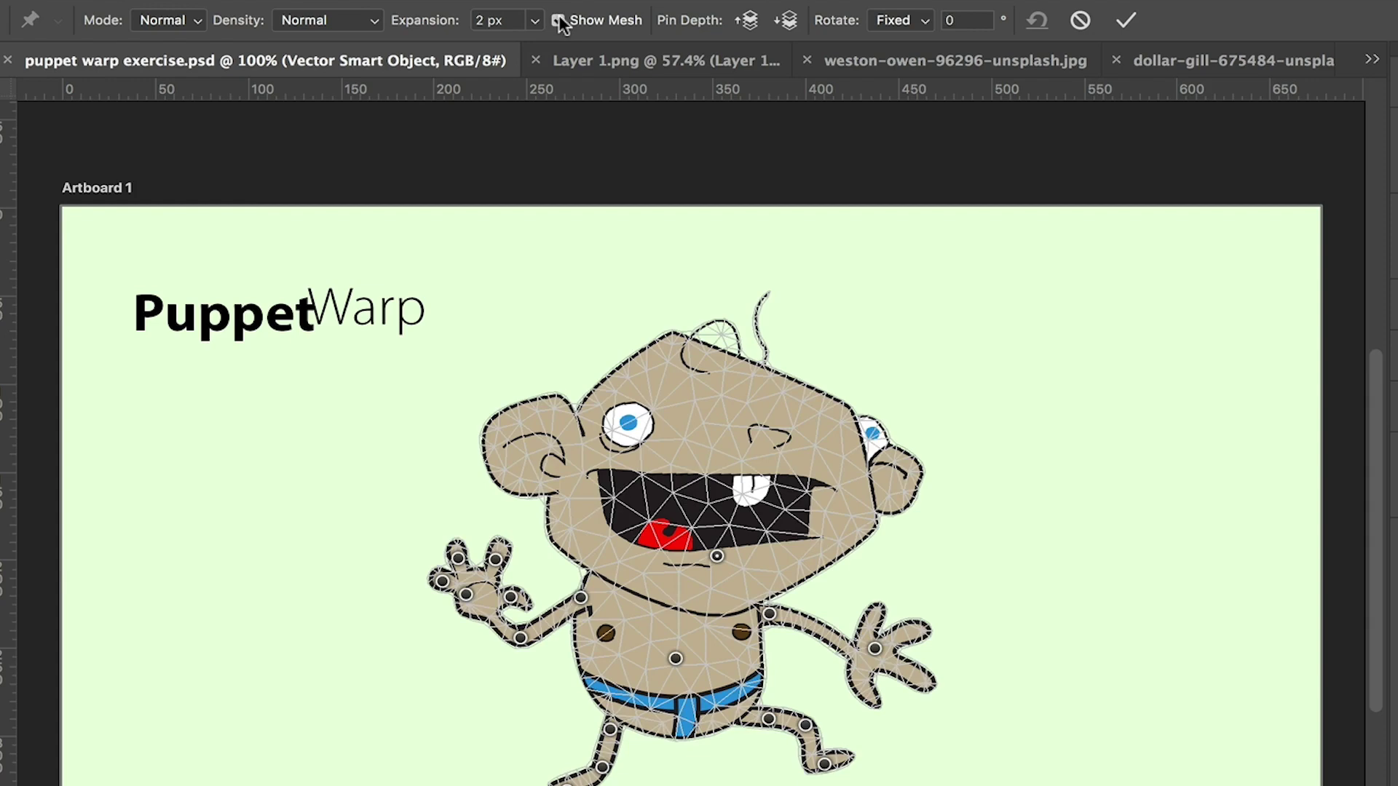
{"action": "left_click", "coordinate": [557, 21]}
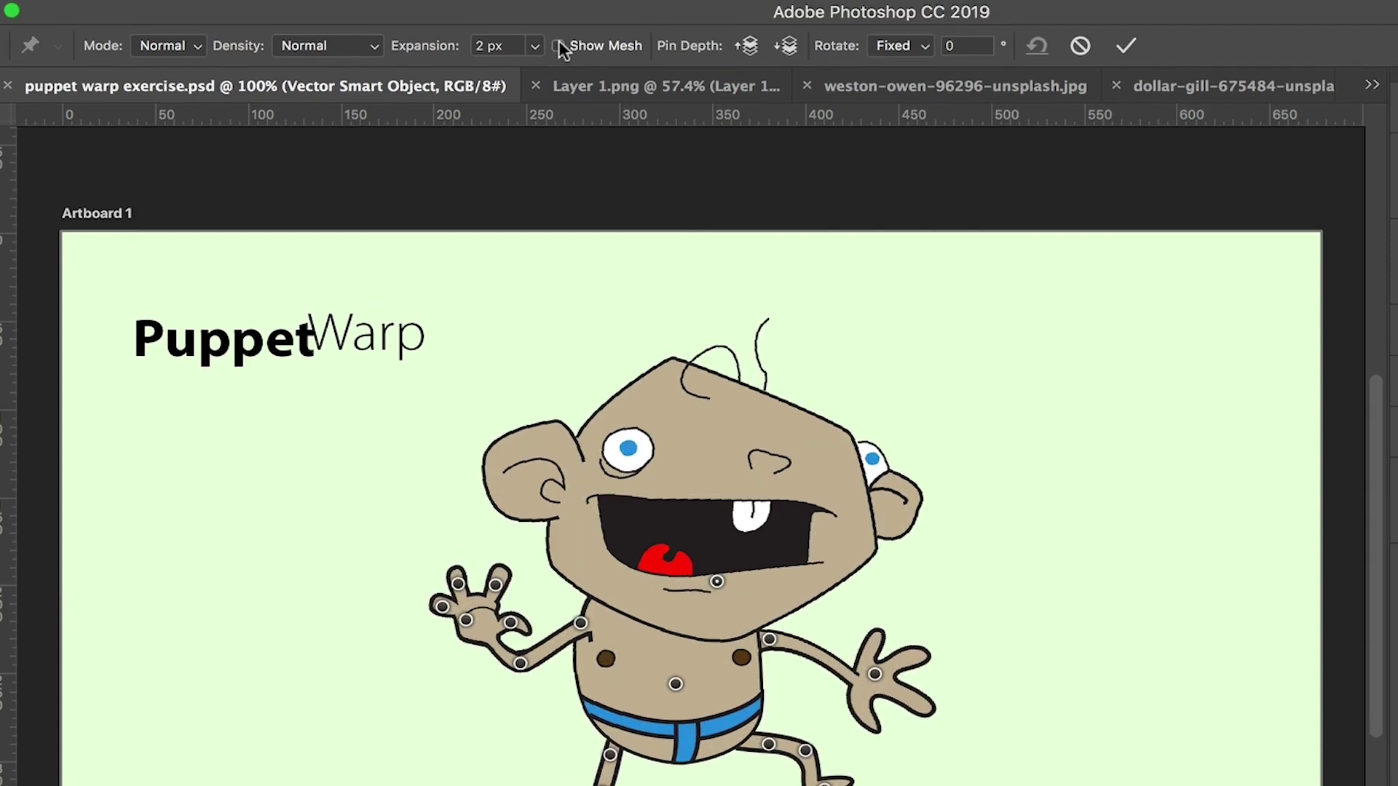
{"action": "left_click", "coordinate": [194, 46]}
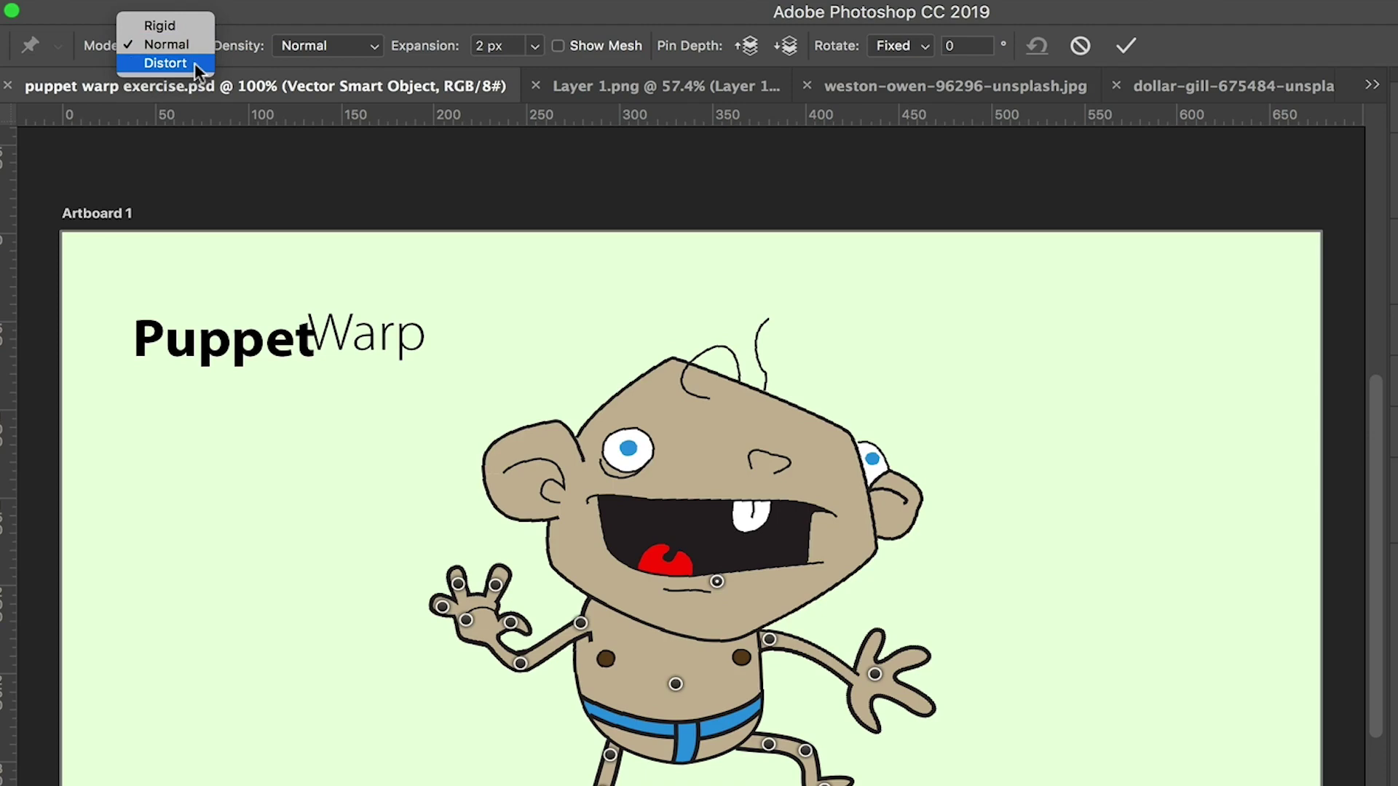
{"action": "left_click", "coordinate": [361, 40]}
{"action": "left_click", "coordinate": [361, 40]}
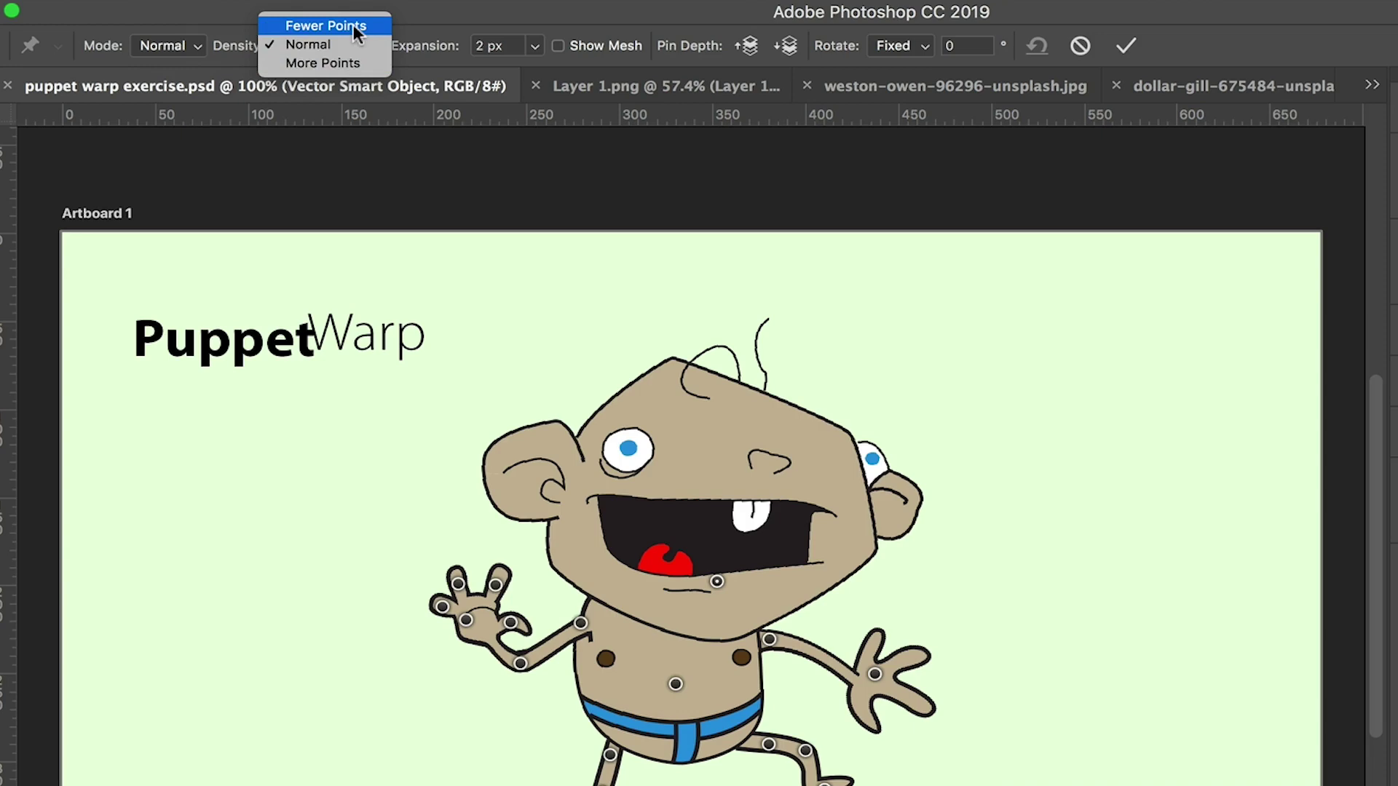
{"action": "left_click", "coordinate": [424, 53]}
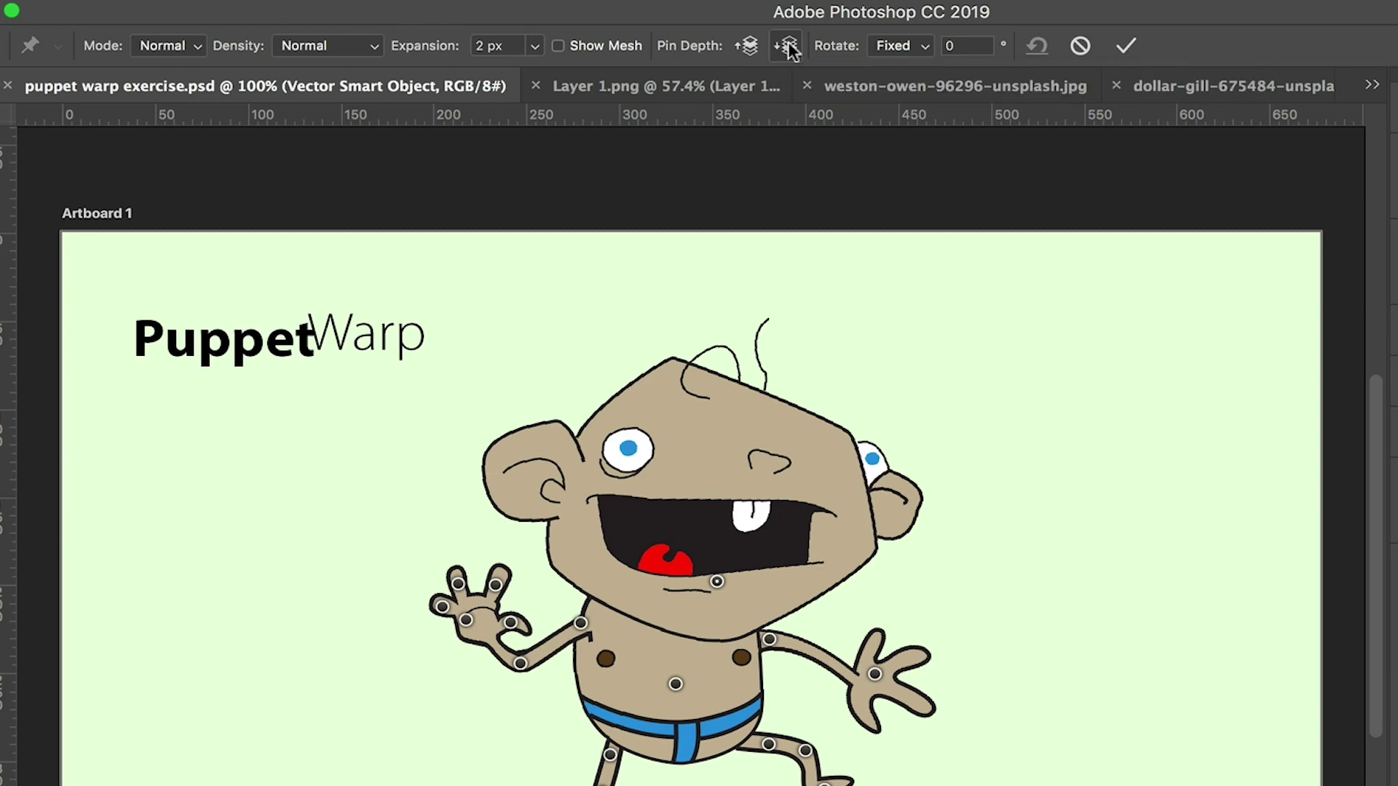
- Apply the puppet warp to the cartoon character
{"action": "left_click", "coordinate": [1128, 43]}
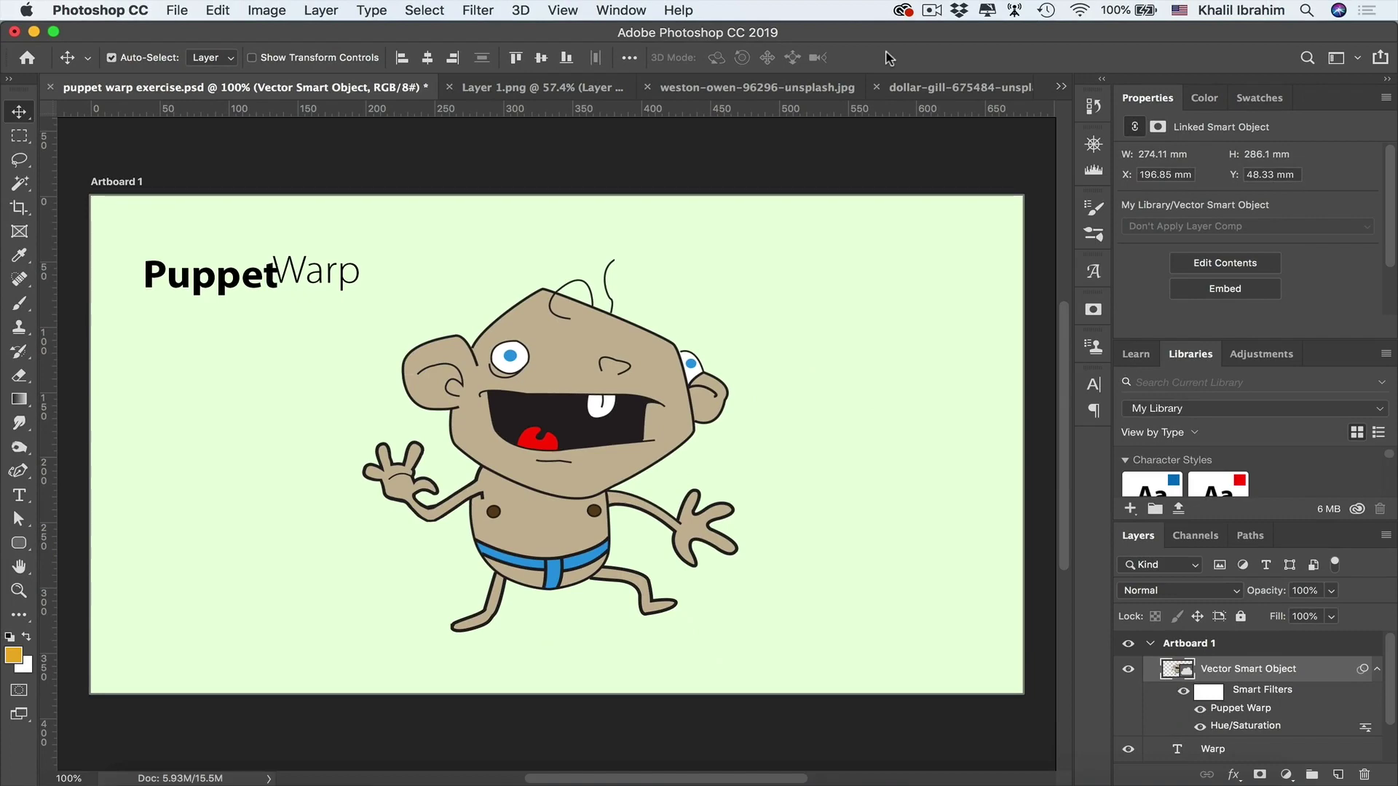
- Compare the character with the Puppet Warp smart filter hidden and shown, and reopen the filter for editing
{"action": "left_click", "coordinate": [1200, 710]}
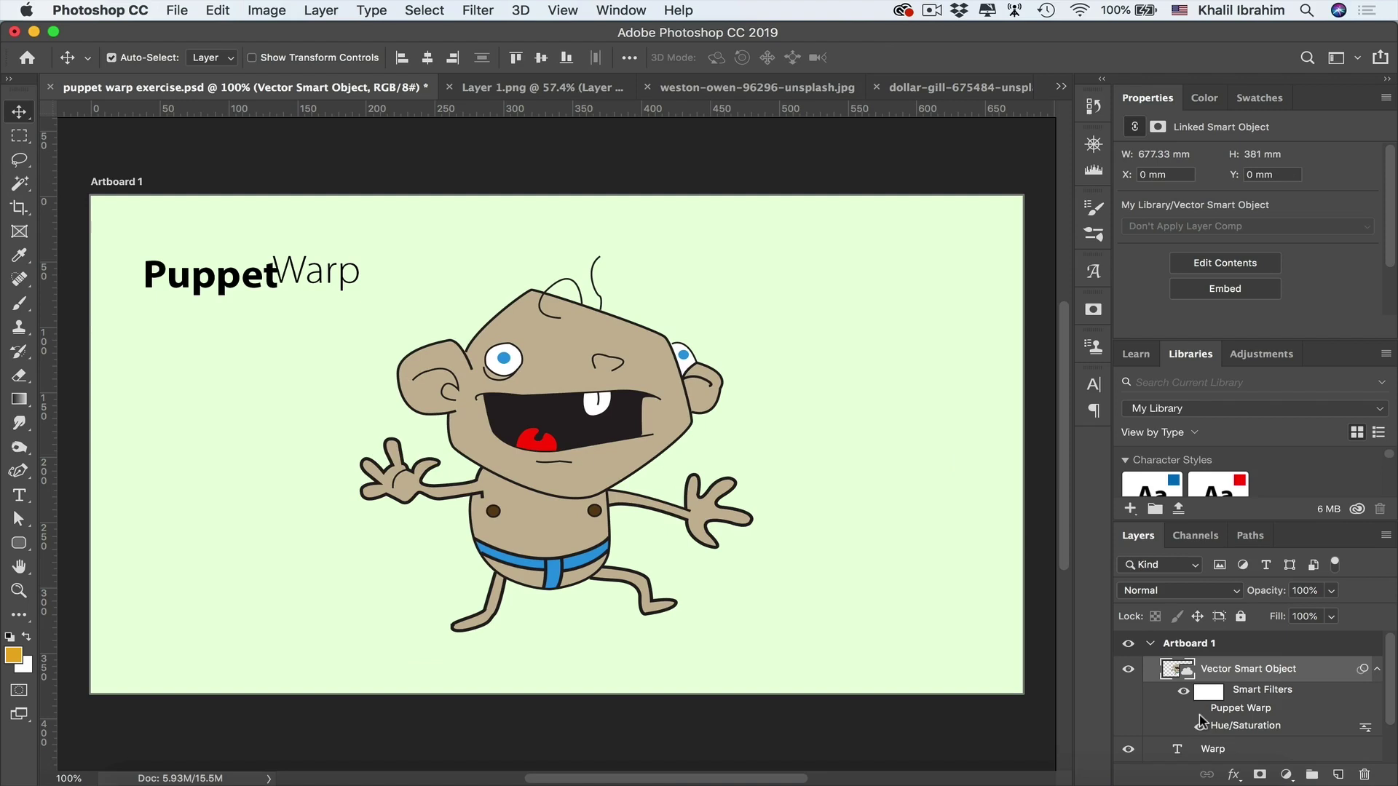
{"action": "left_click", "coordinate": [1200, 709]}
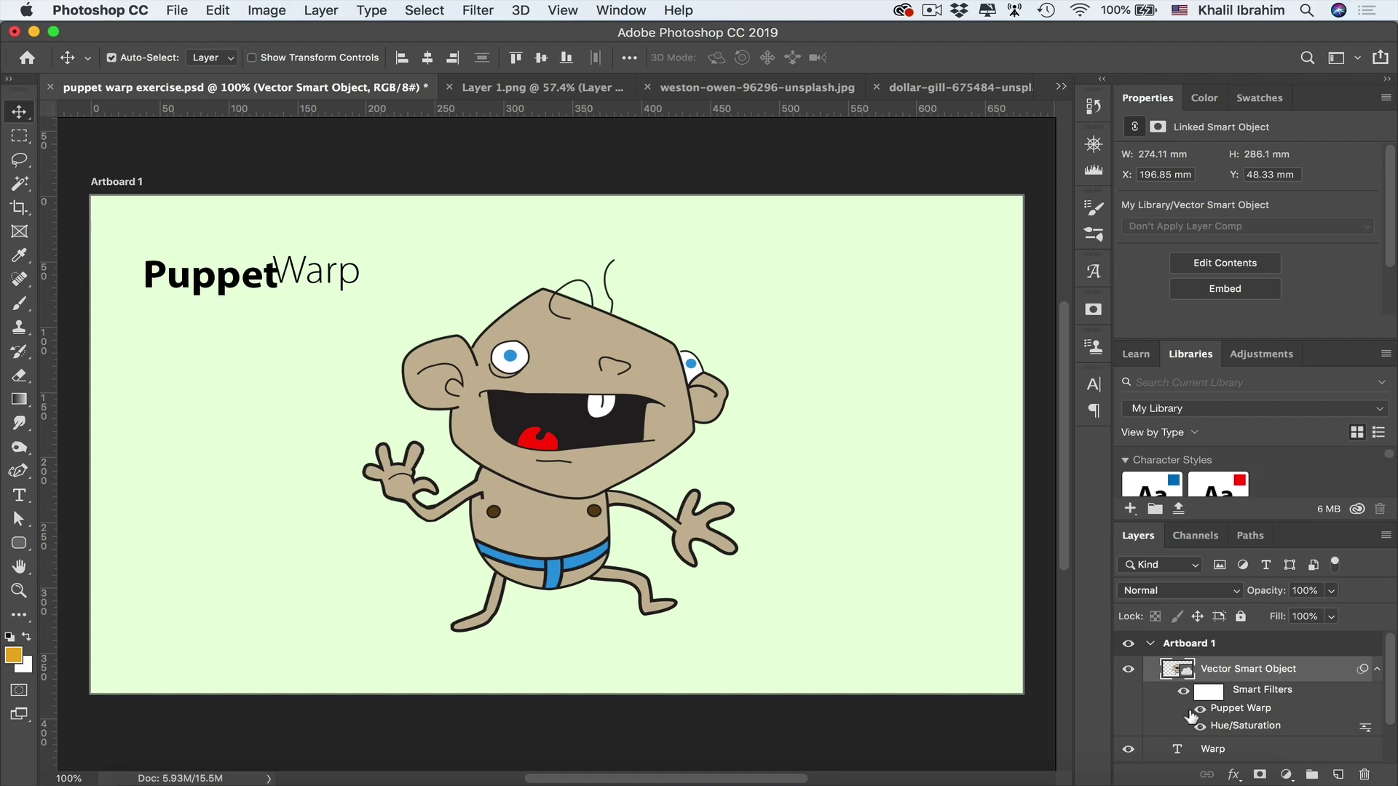
{"action": "double_click", "coordinate": [1229, 709]}
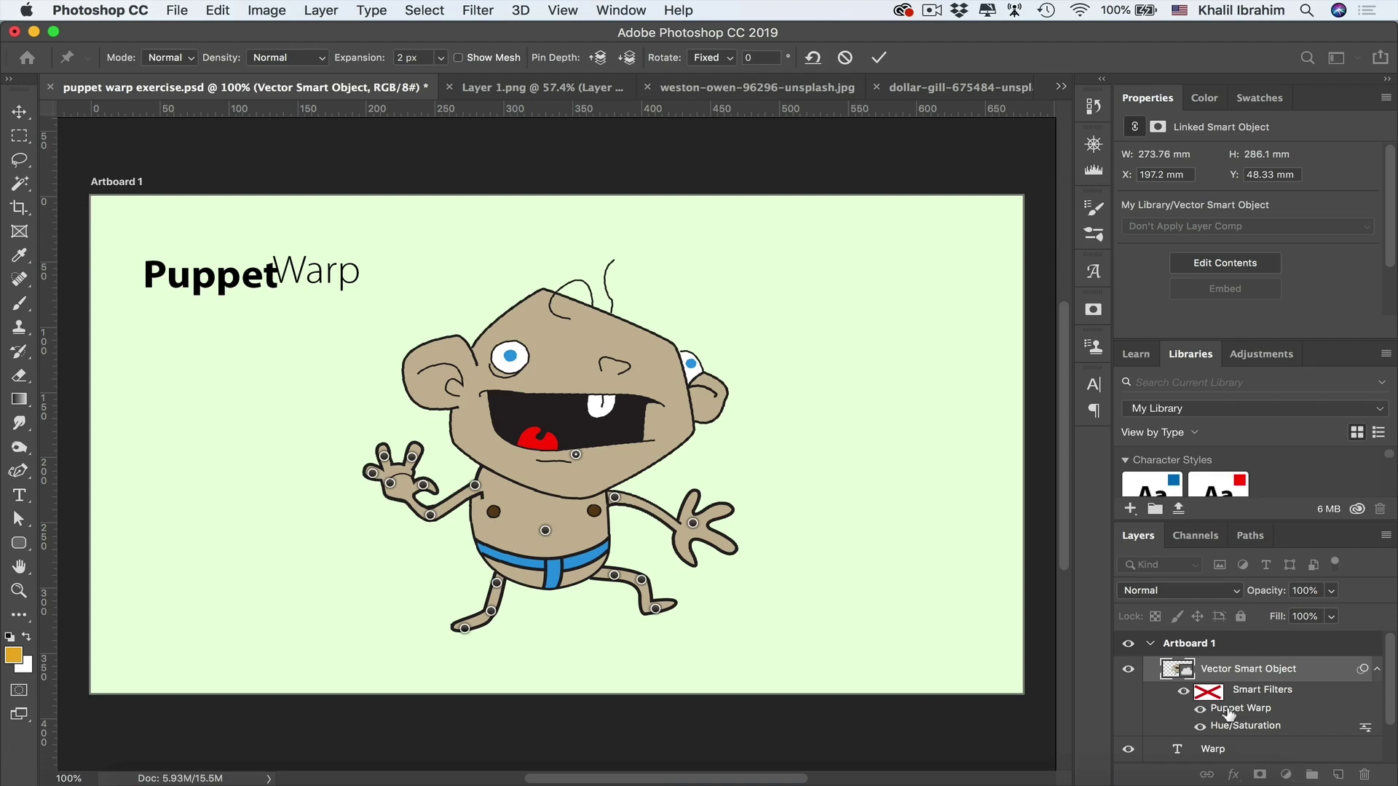
- Switch to the Layer 1.png document and check the jumping man's layer by hiding and showing it
{"action": "left_click", "coordinate": [573, 88]}
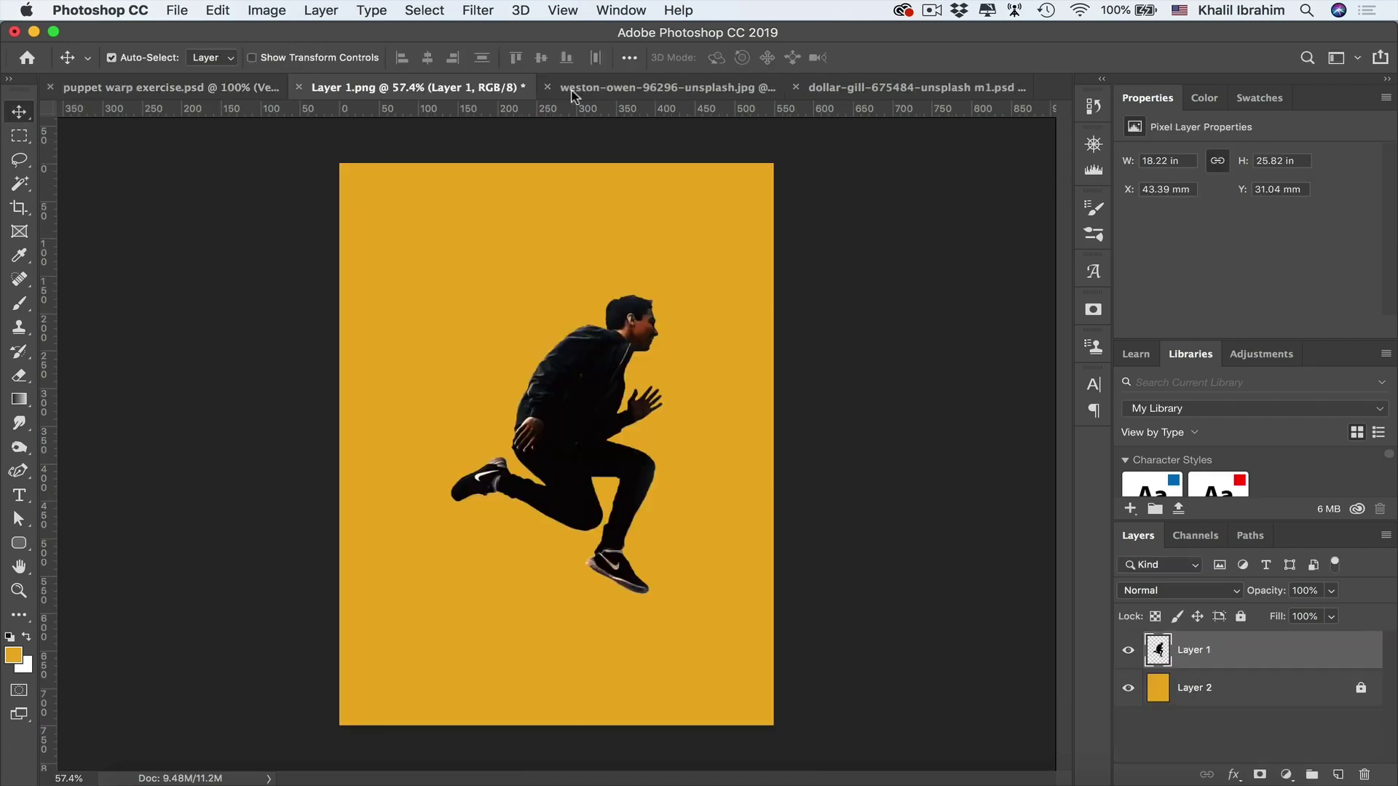
{"action": "left_click", "coordinate": [1129, 651]}
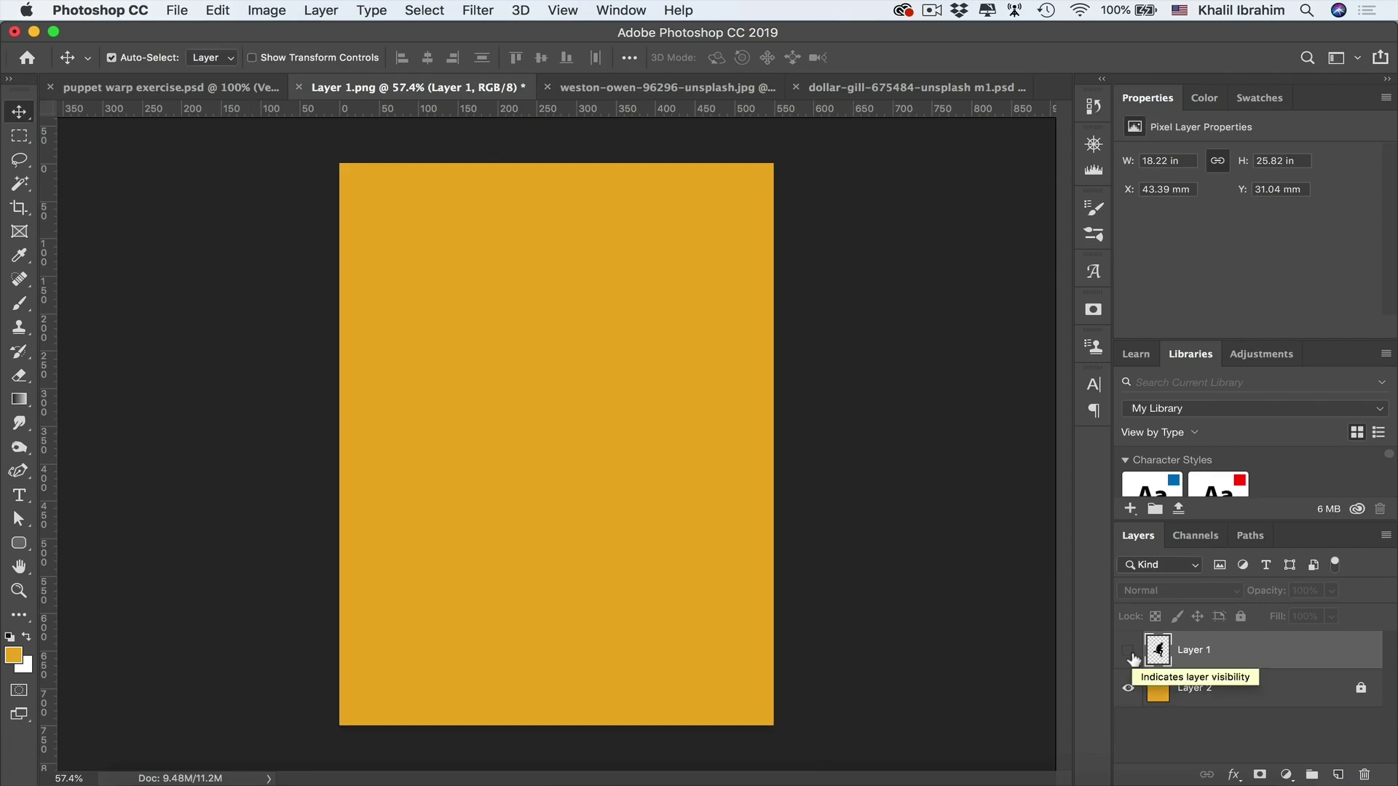
{"action": "left_click", "coordinate": [1129, 652]}
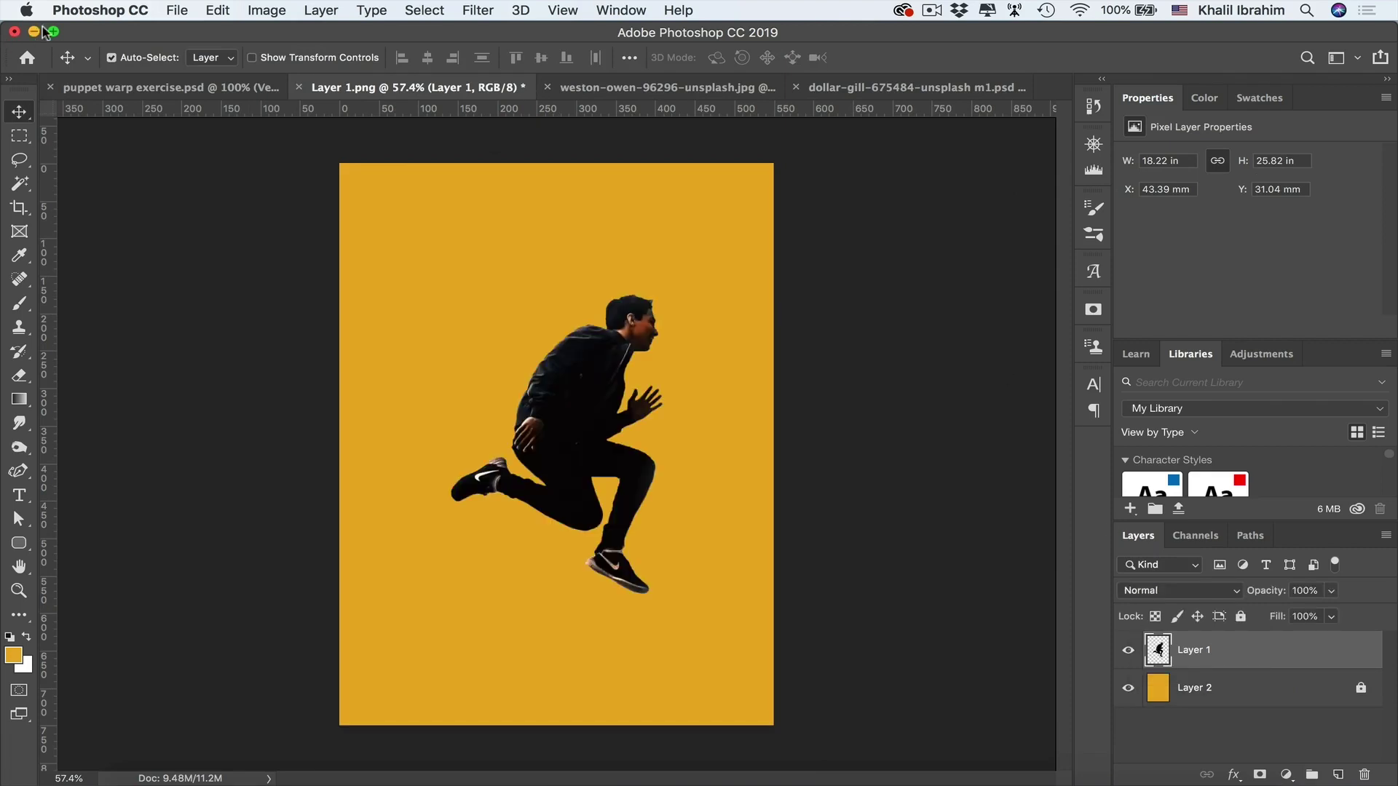
- Start Puppet Warp on Layer 1 and pin the jumping man's rear ankle, rear toe, rear knee and hip
{"action": "left_click", "coordinate": [218, 10]}
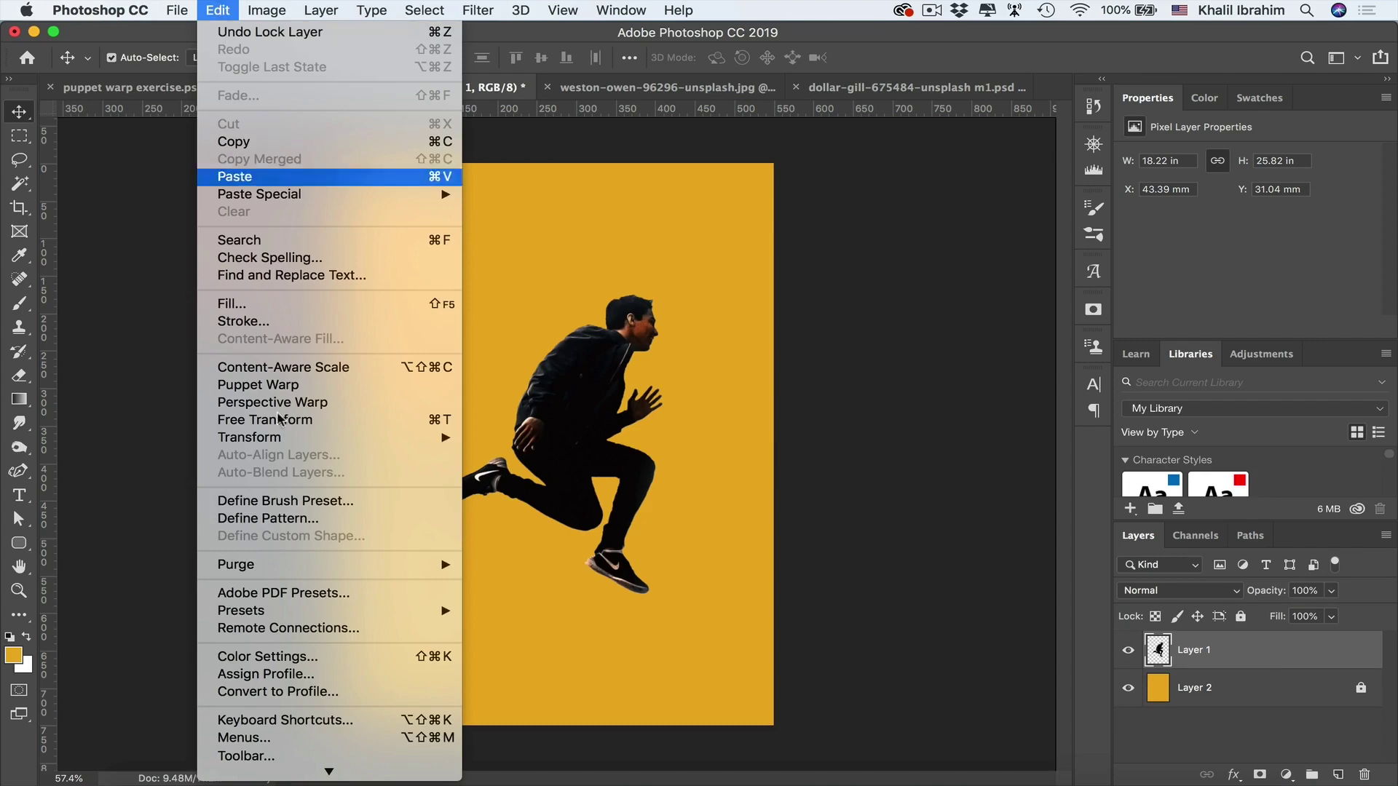
{"action": "left_click", "coordinate": [320, 384]}
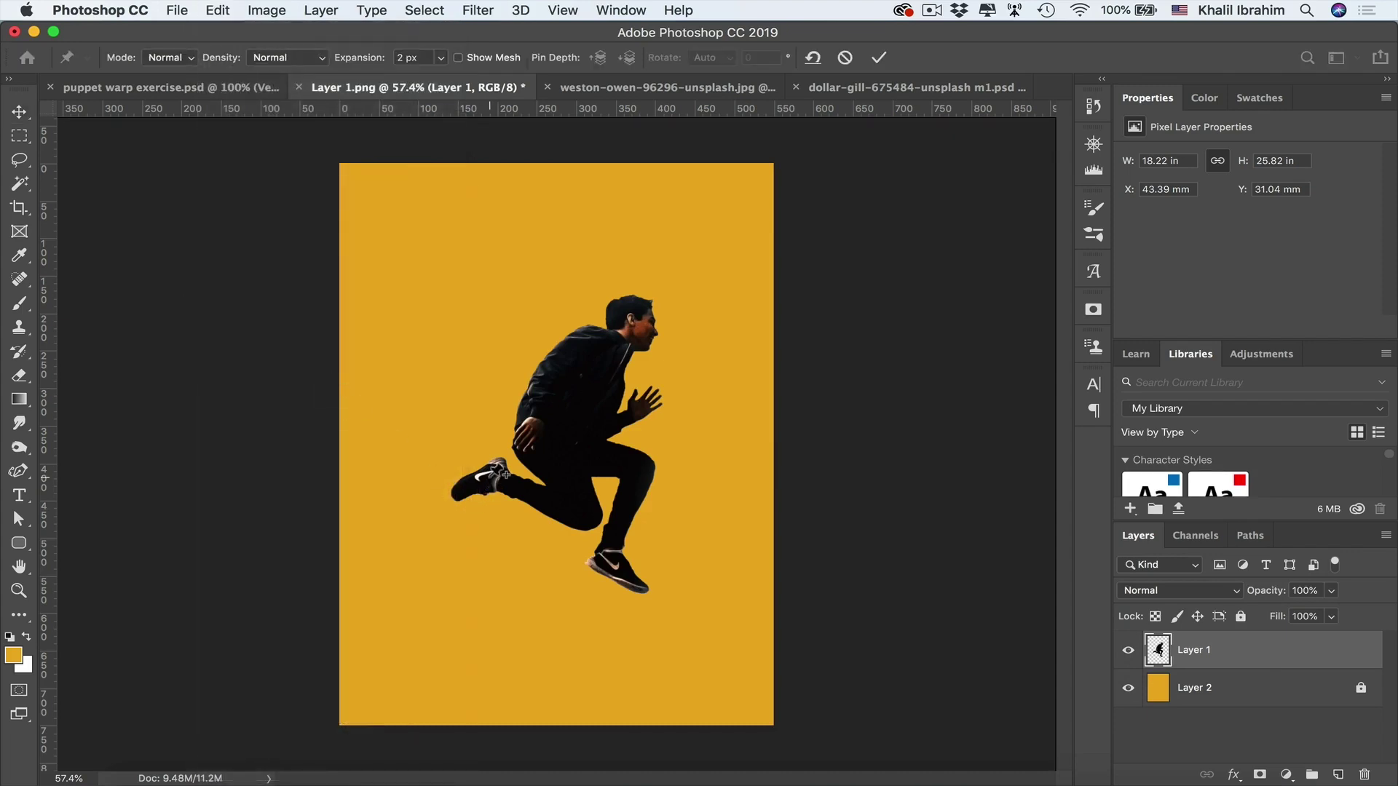
{"action": "left_click", "coordinate": [493, 474]}
{"action": "left_click", "coordinate": [463, 487]}
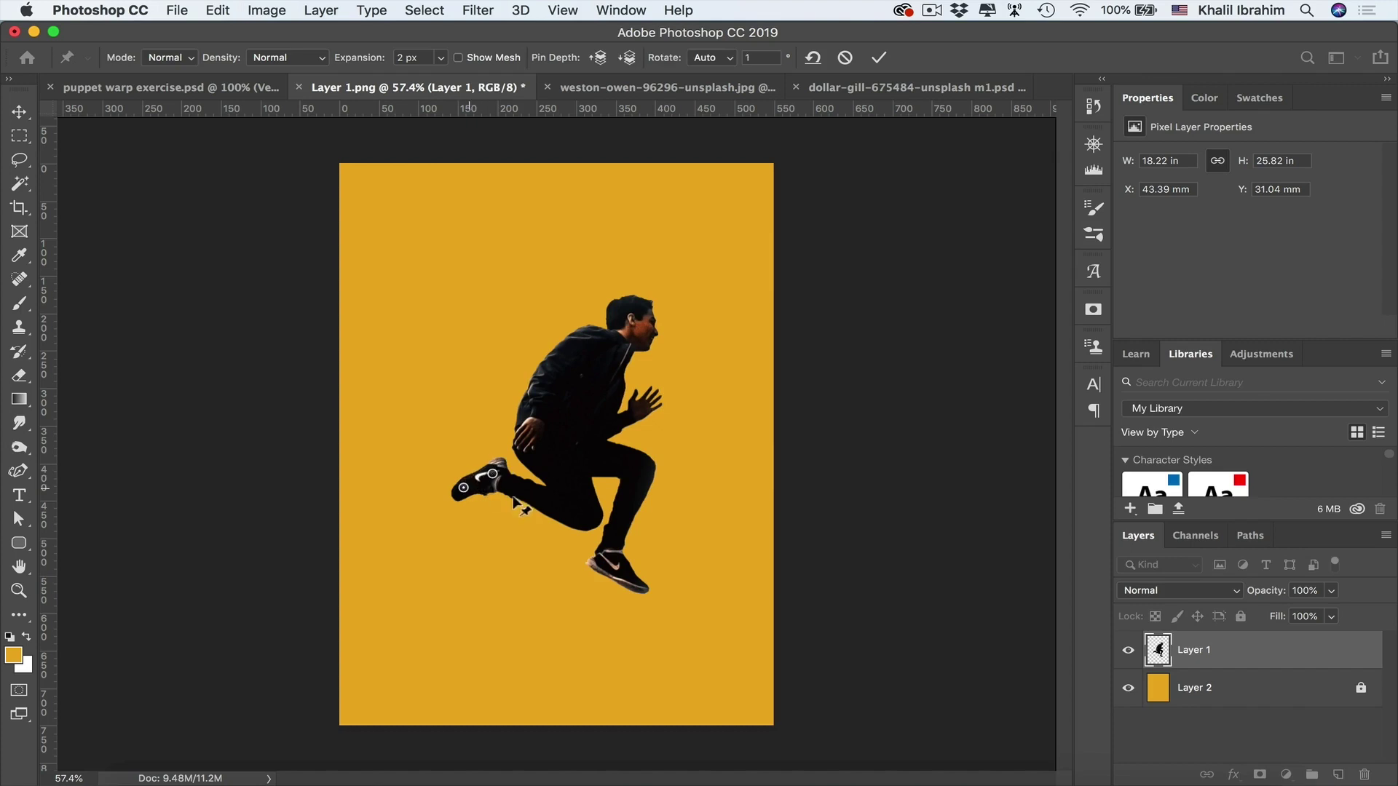
{"action": "left_click", "coordinate": [581, 511]}
{"action": "left_click", "coordinate": [543, 453]}
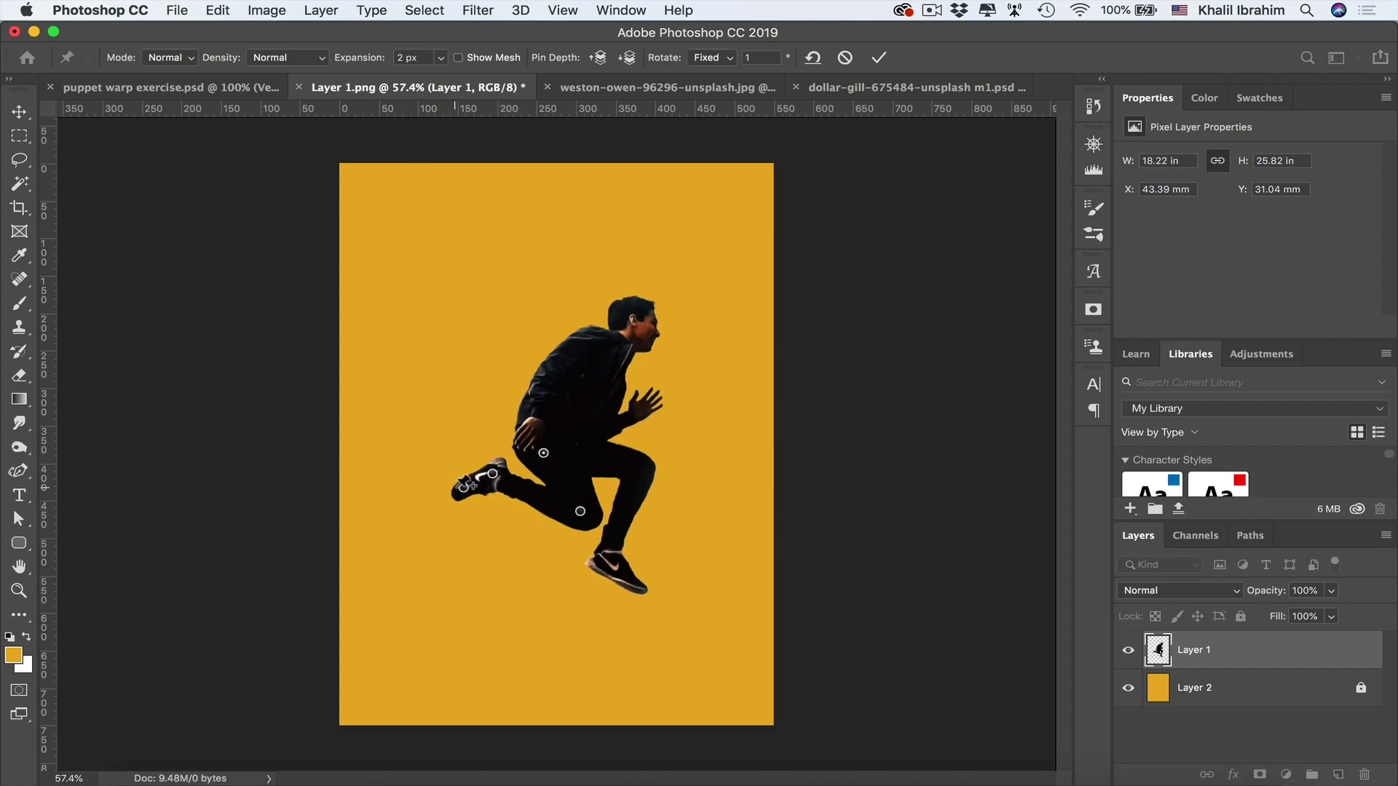
- Remove the pin on the rear shoe's toe and pull the ankle pin up and back to stretch the rear leg
{"action": "key", "text": "alt"}
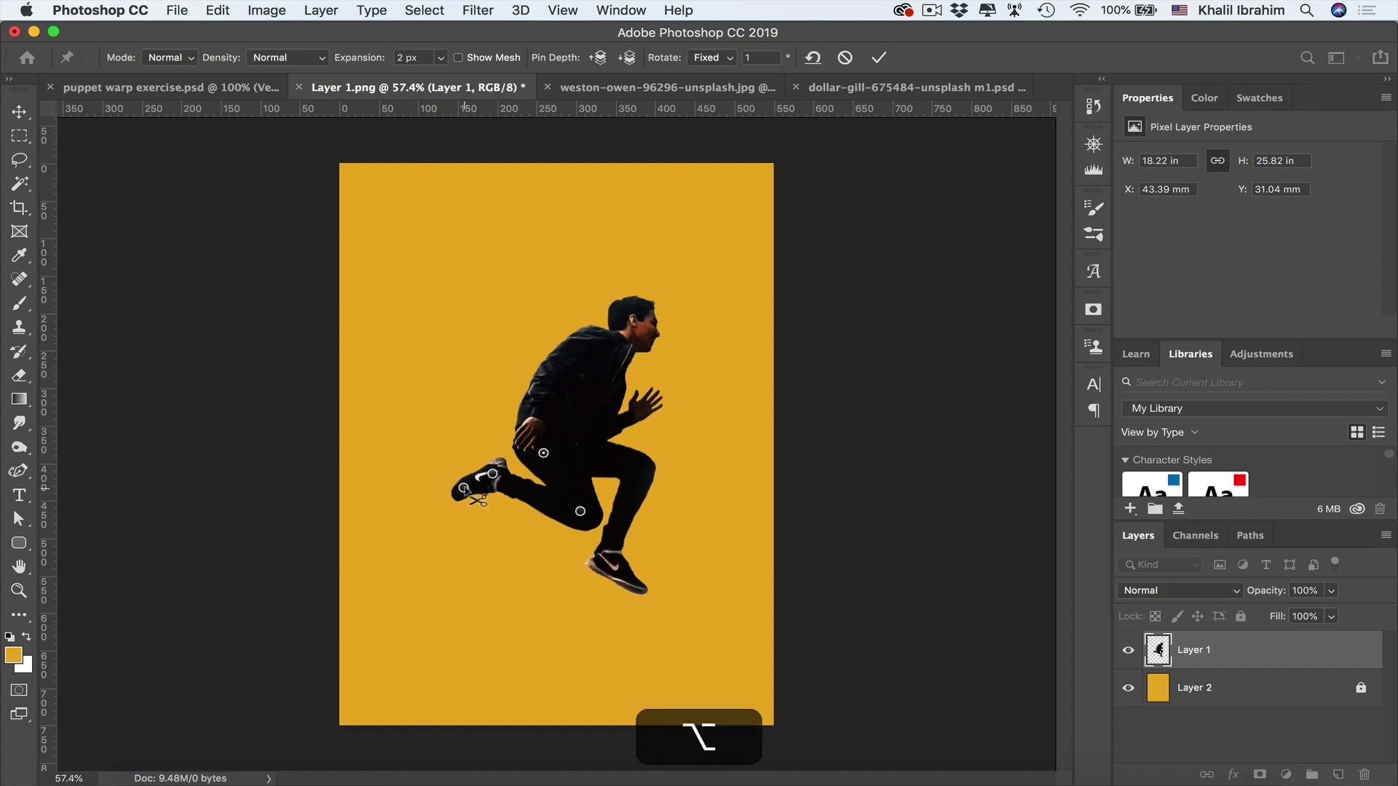
{"action": "left_click", "coordinate": [464, 488], "text": "alt"}
{"action": "left_click_drag", "start_coordinate": [494, 477], "coordinate": [436, 440]}
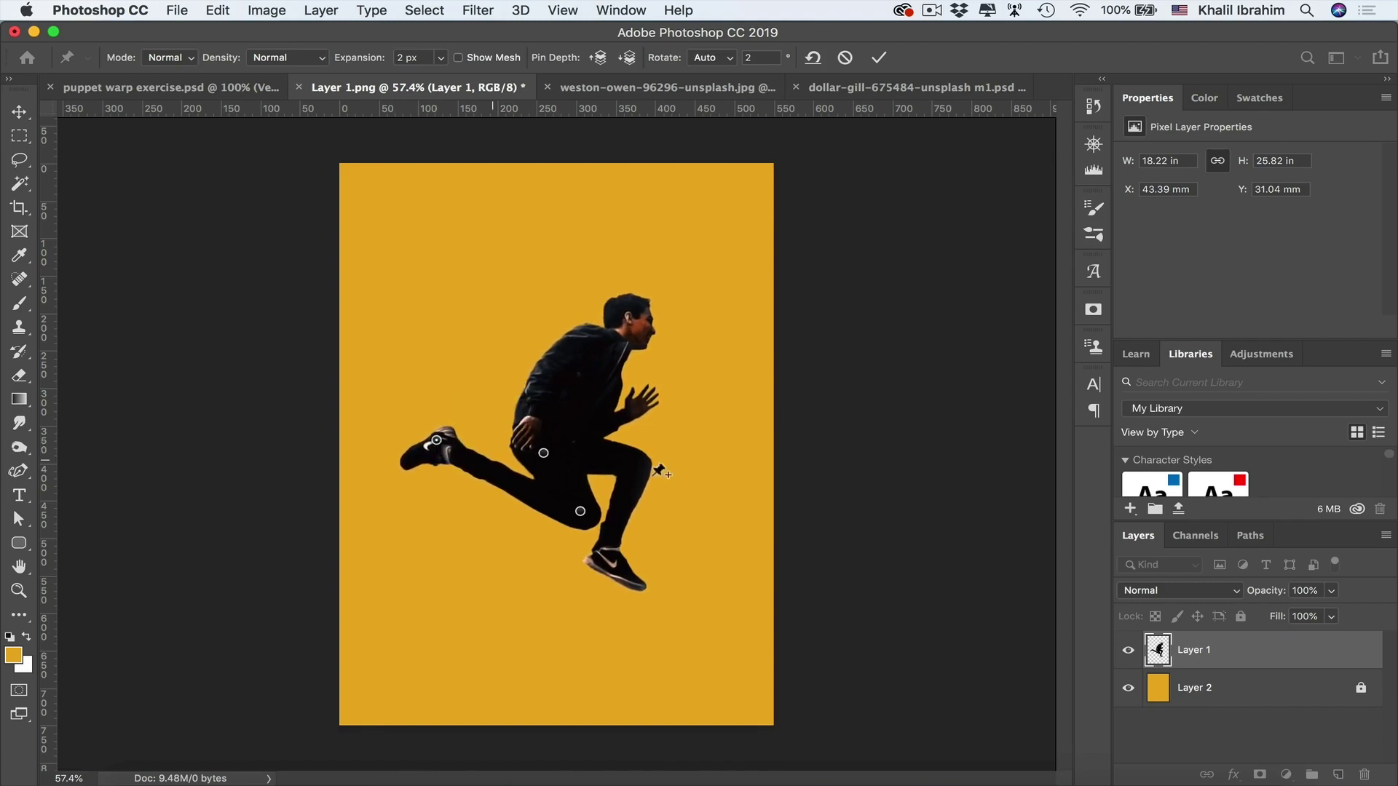
- Pin the jumping man's front knee and ankle, and pull the ankle pin down to stretch the front leg
{"action": "left_click", "coordinate": [635, 472]}
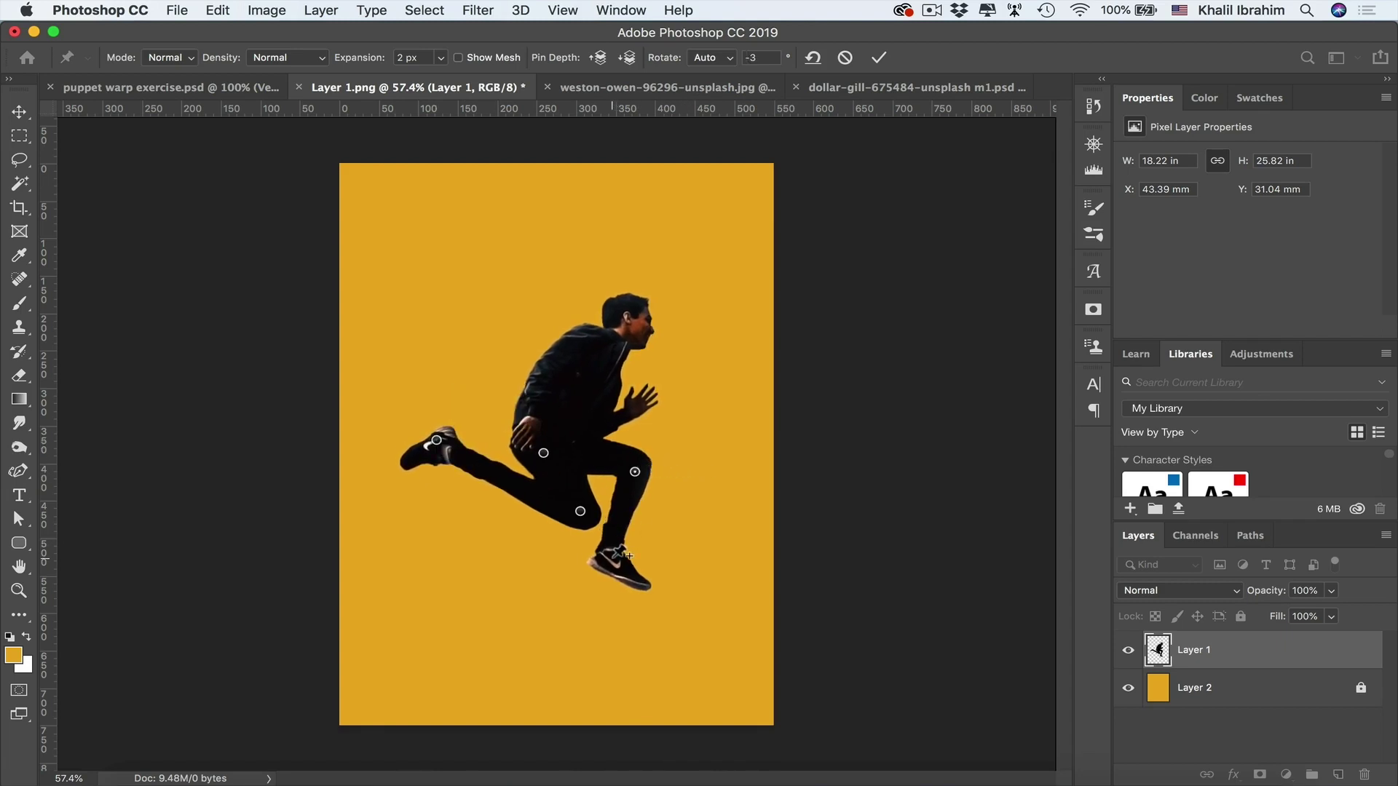
{"action": "left_click_drag", "start_coordinate": [608, 556], "coordinate": [594, 622]}
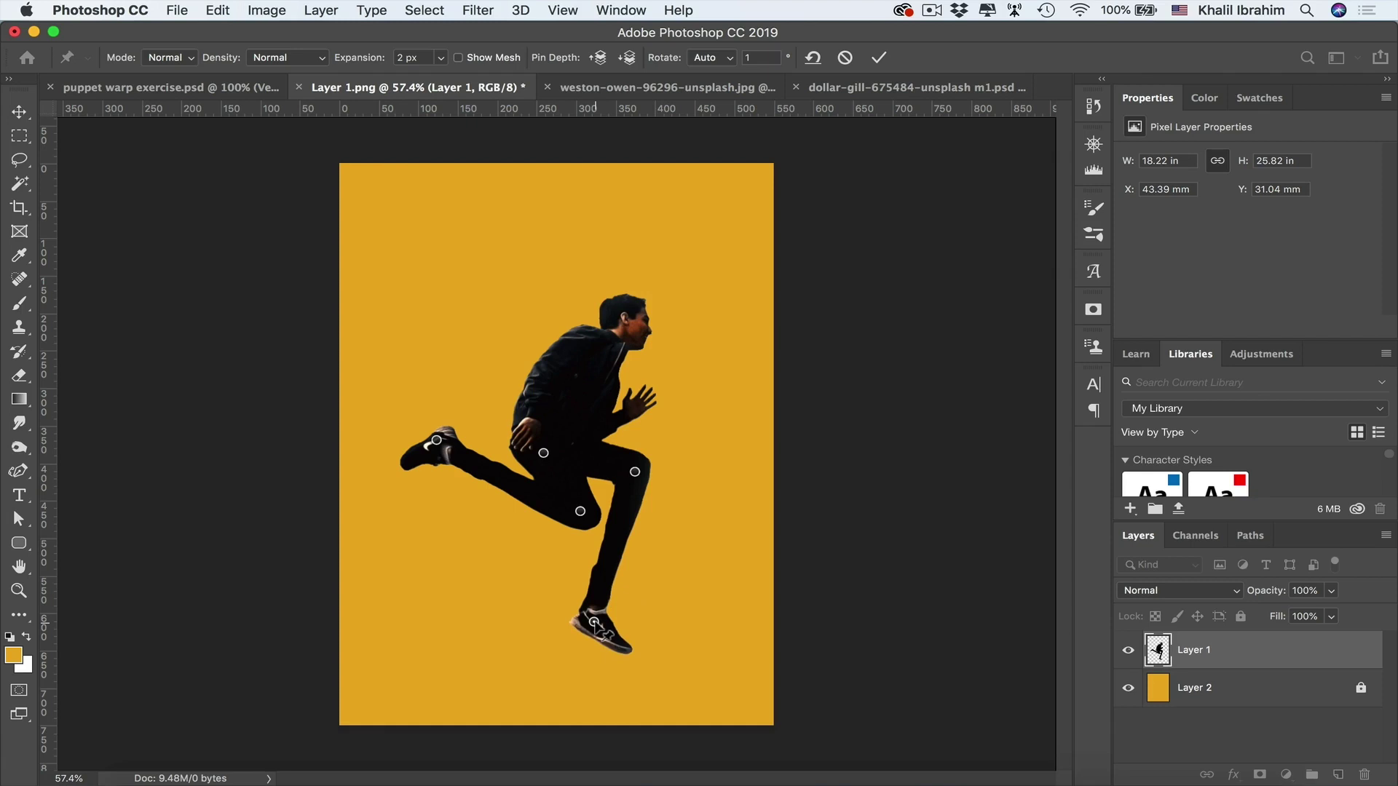
- Switch to the dollar-gill-675484-unsplash m1.psd document and start Puppet Warp on the seated man's masked Layer 0
{"action": "left_click", "coordinate": [924, 89]}
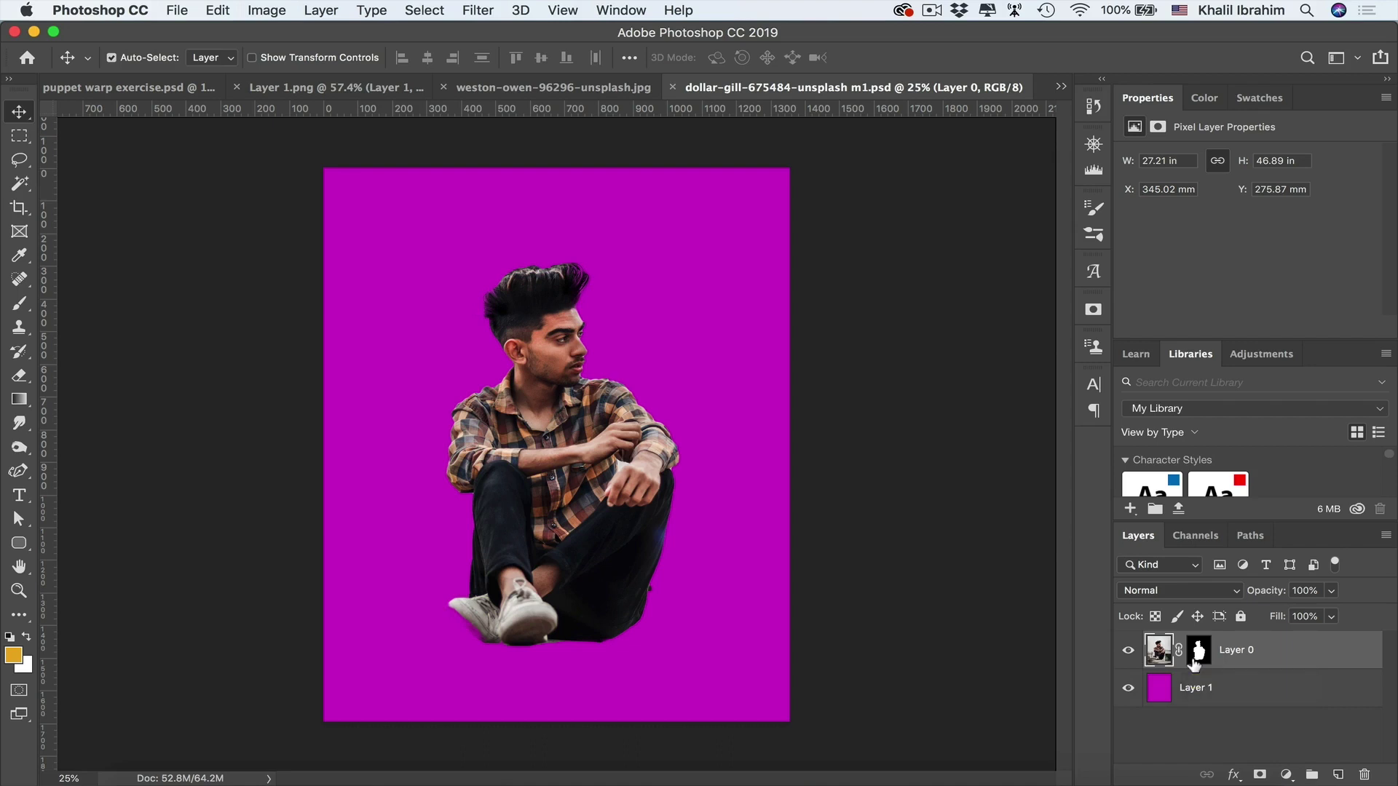
{"action": "left_click", "coordinate": [217, 10]}
{"action": "left_click", "coordinate": [245, 384]}
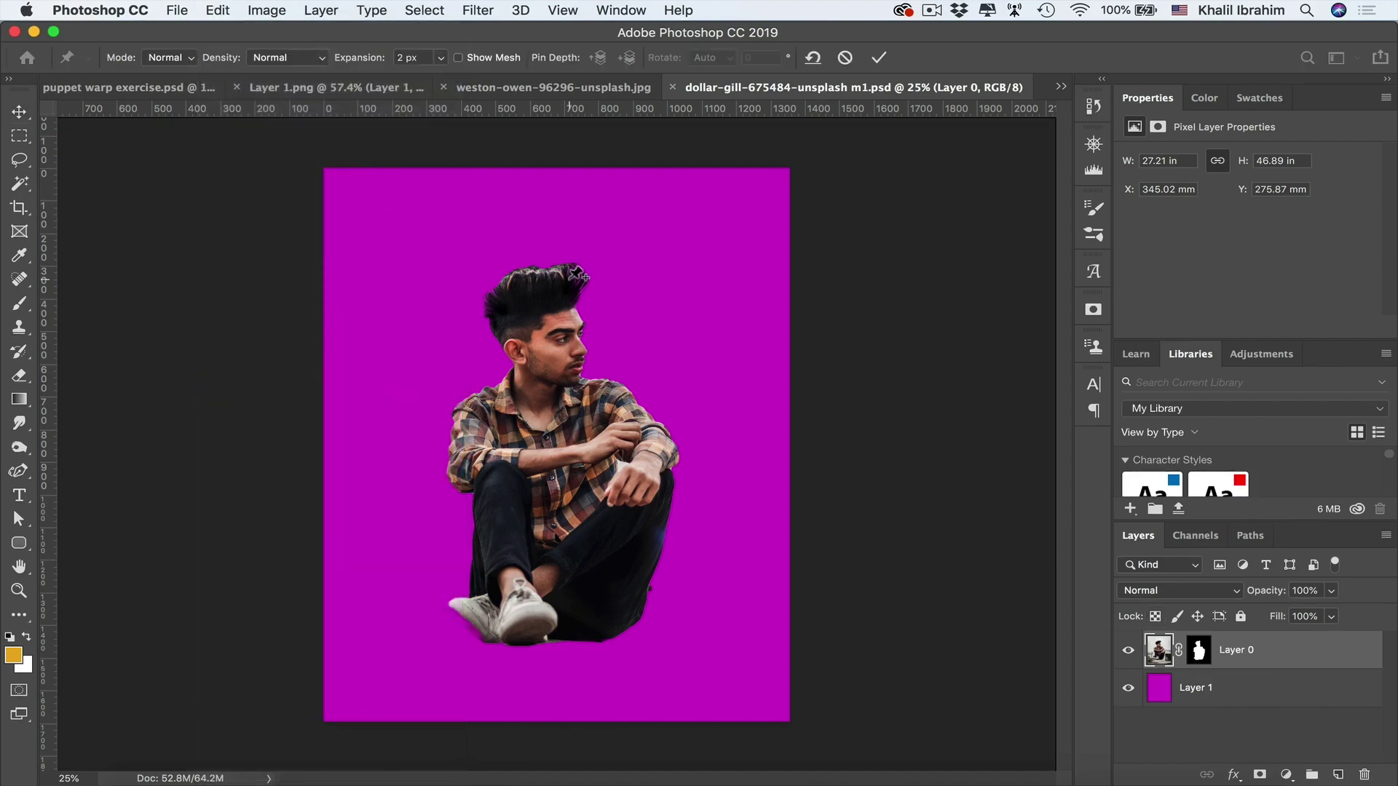
- Try to lift the seated man's hair by placing pins along its top and base and raising the upper ones, and cancel the warp
{"action": "left_click", "coordinate": [568, 279]}
{"action": "left_click", "coordinate": [558, 301]}
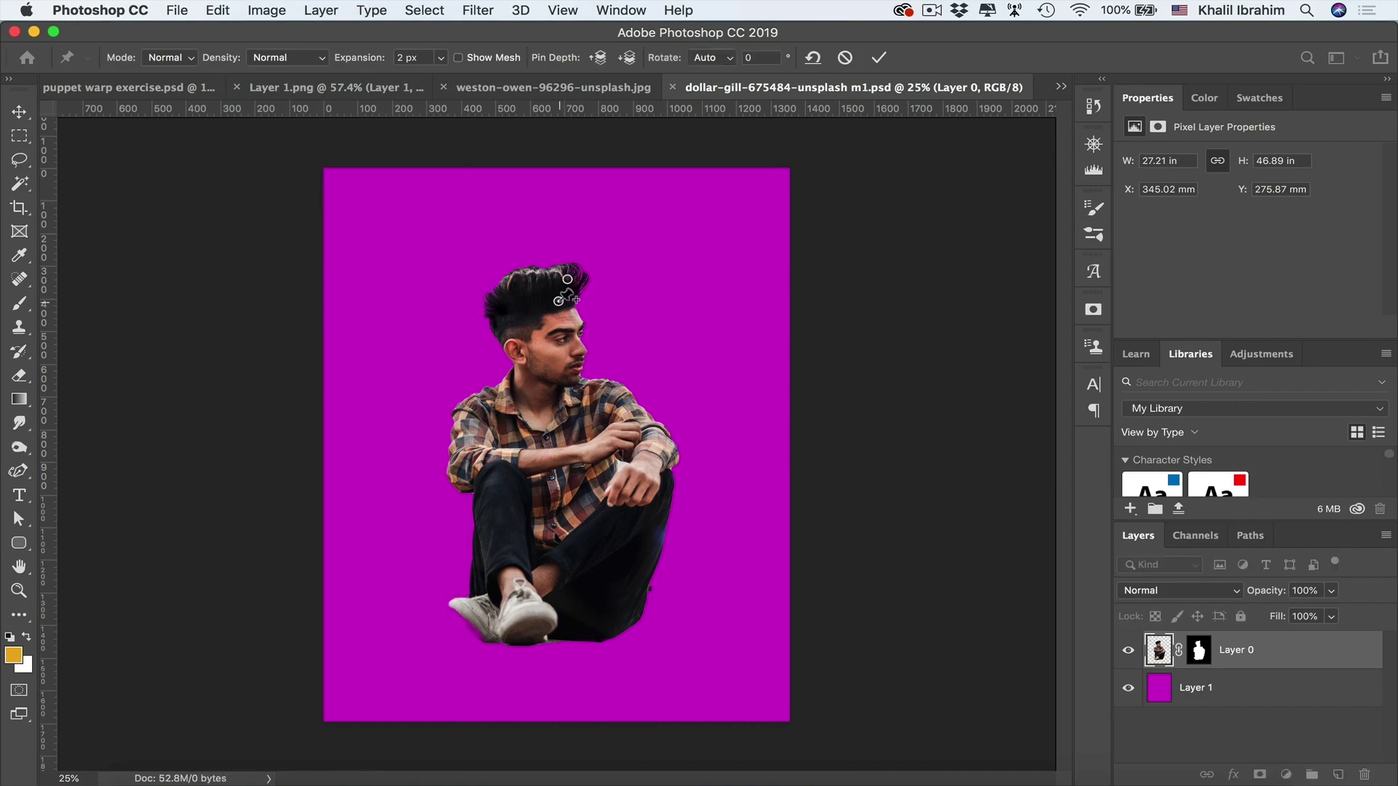
{"action": "left_click", "coordinate": [522, 279]}
{"action": "left_click", "coordinate": [520, 304]}
{"action": "left_click", "coordinate": [495, 300]}
{"action": "mouse_move", "coordinate": [523, 279]}
{"action": "left_mouse_down"}
{"action": "mouse_move", "coordinate": [568, 280]}
{"action": "mouse_move", "coordinate": [545, 269]}
{"action": "left_mouse_up"}
{"action": "left_click", "coordinate": [545, 271]}
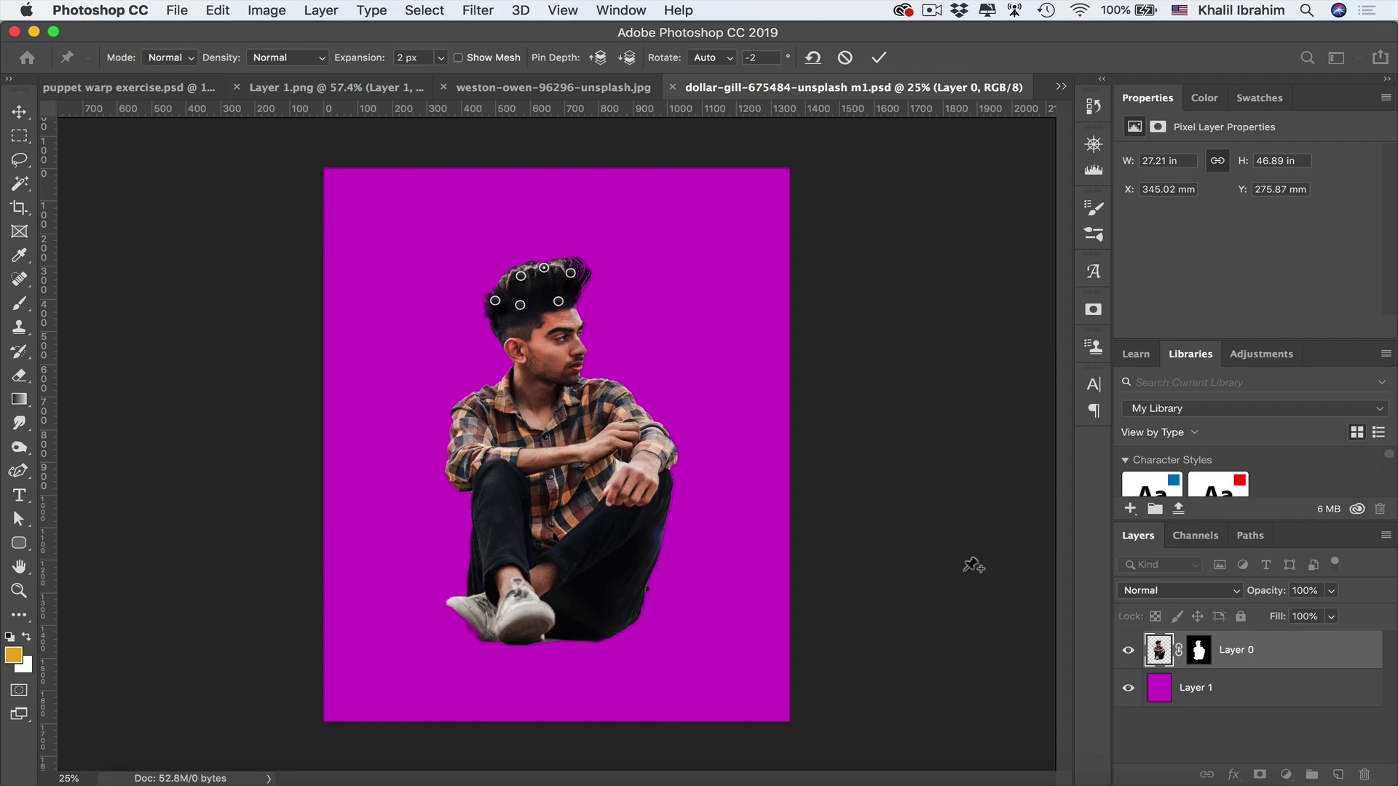
{"action": "left_click", "coordinate": [837, 59]}
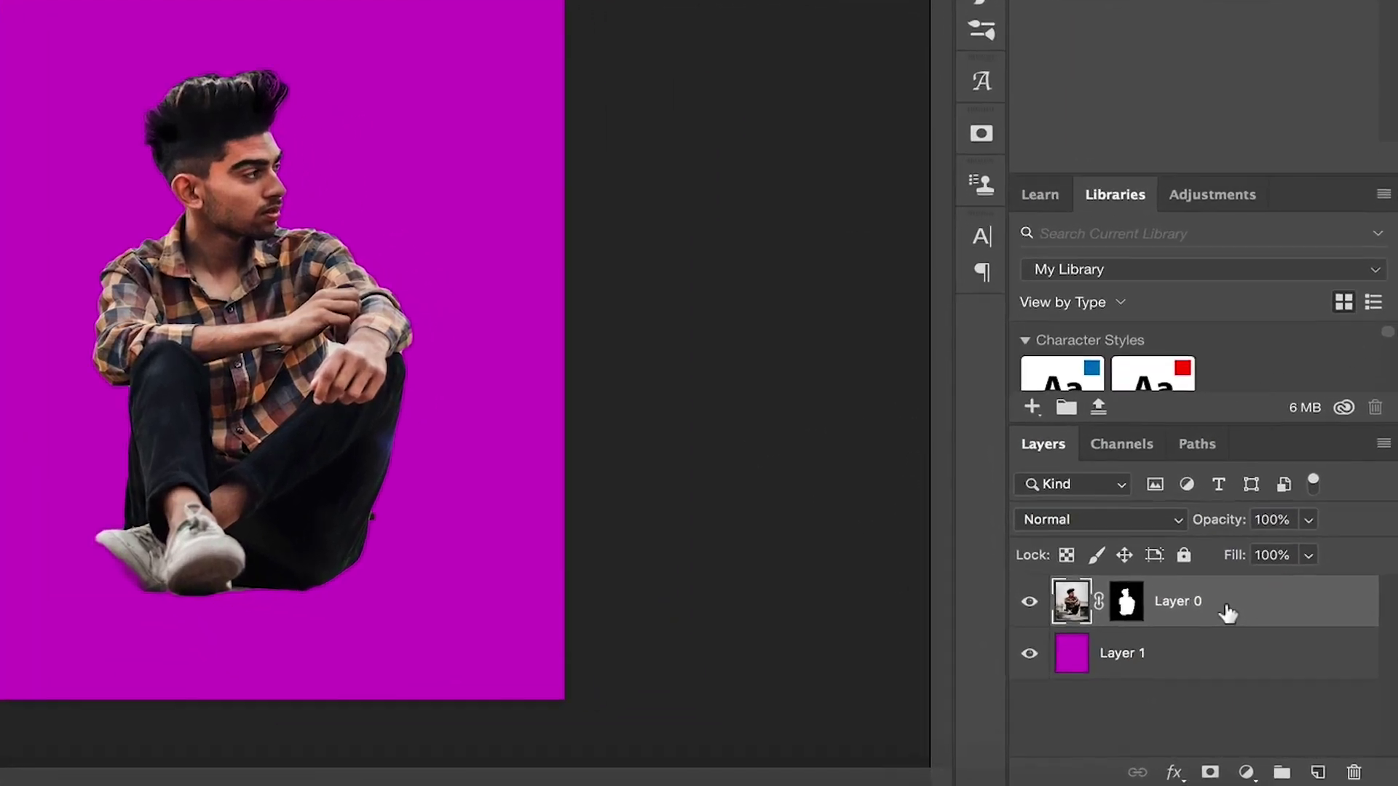
- Convert the seated man's masked Layer 0 to a smart object
{"action": "right_click", "coordinate": [1270, 650]}
{"action": "mouse_move", "coordinate": [1049, 770]}
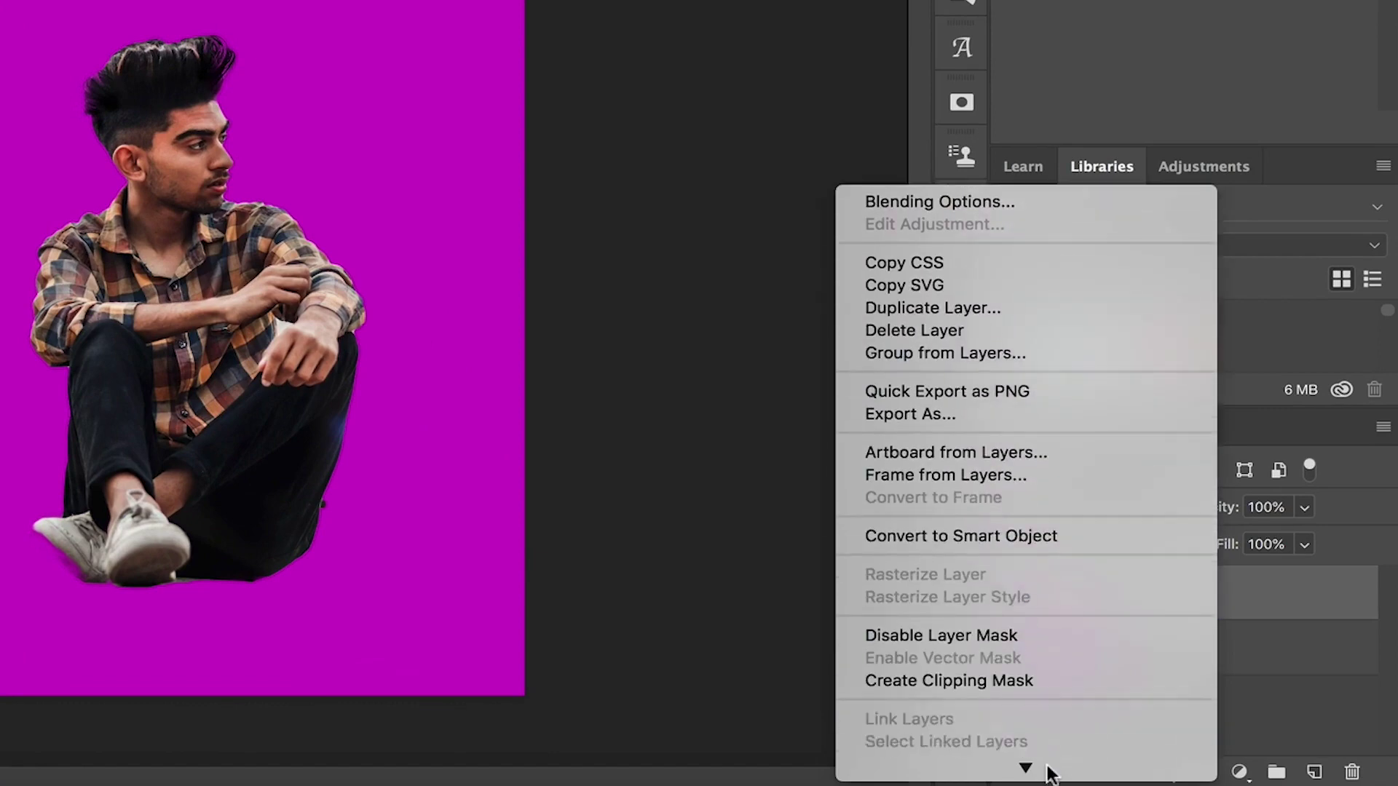
{"action": "left_click", "coordinate": [1047, 473]}
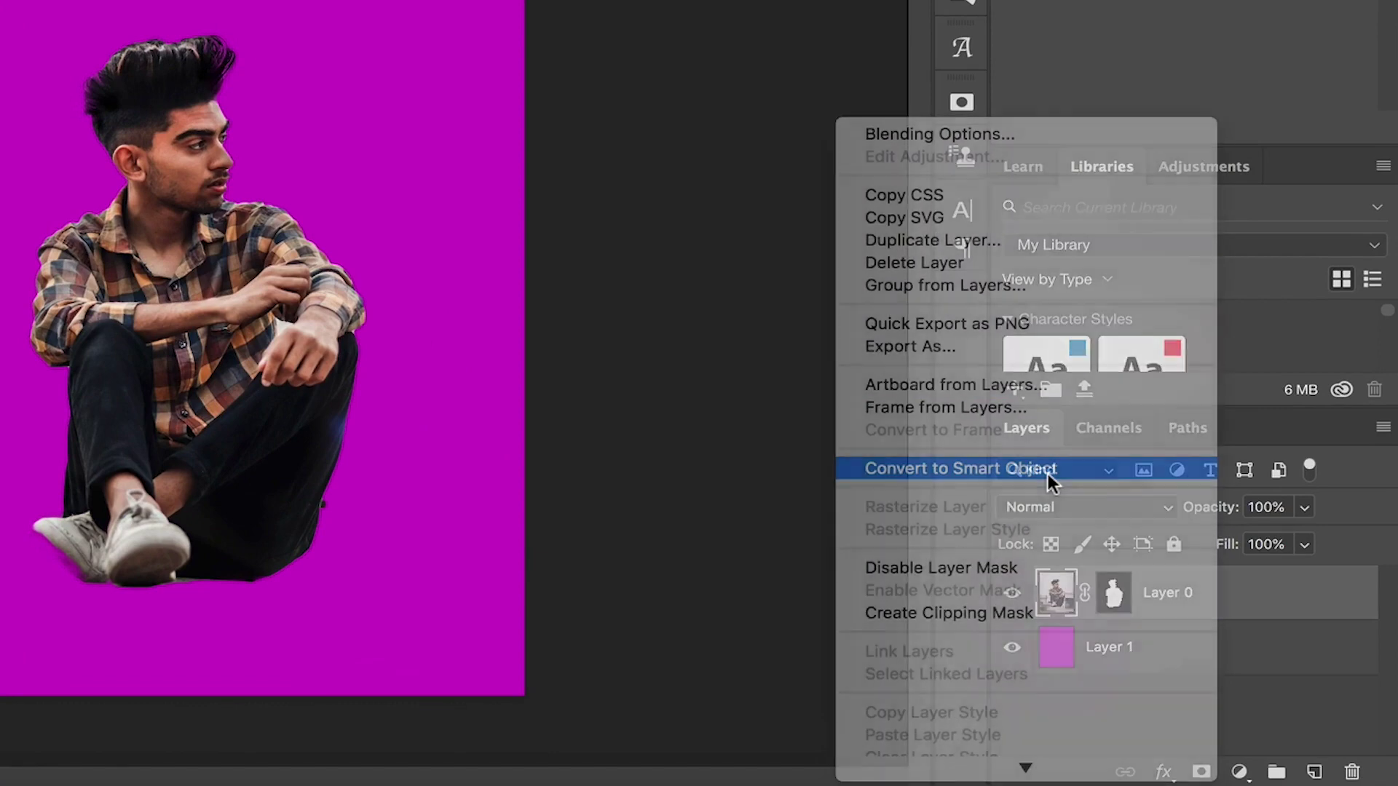